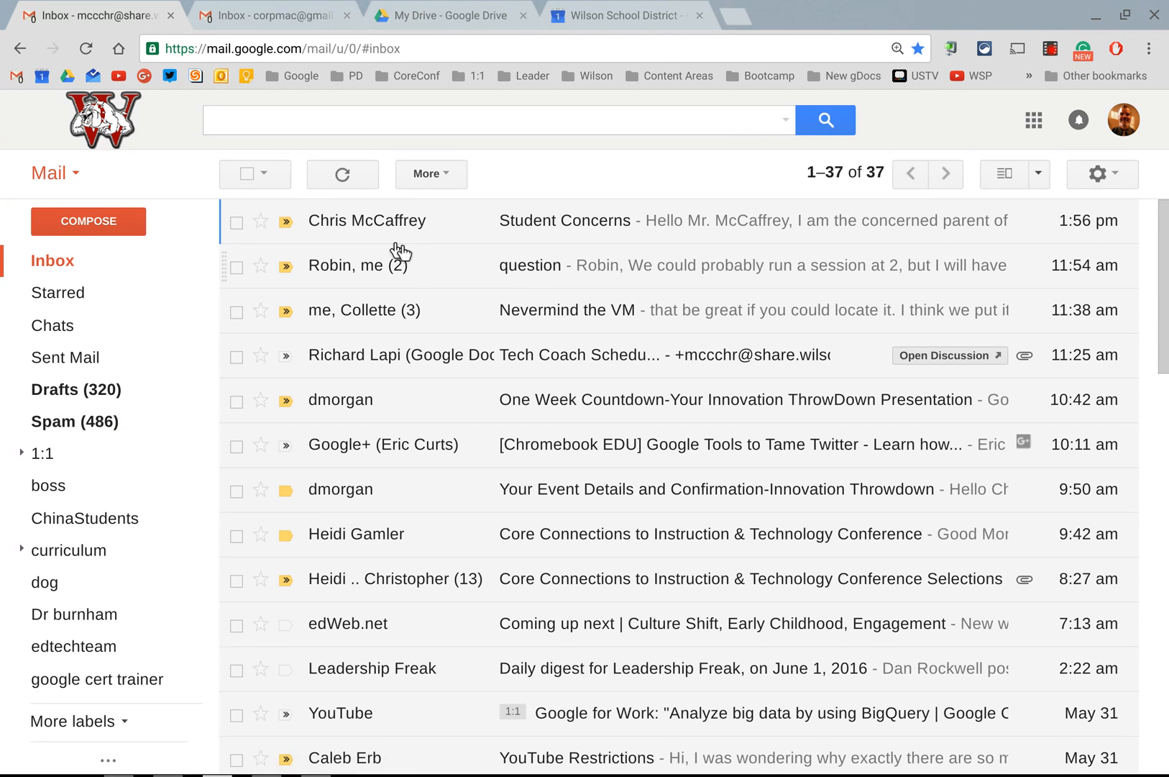
Step: Star the Student Concerns email and check it in the Starred list before reopening it from the inbox
{"action": "left_click", "coordinate": [375, 227]}
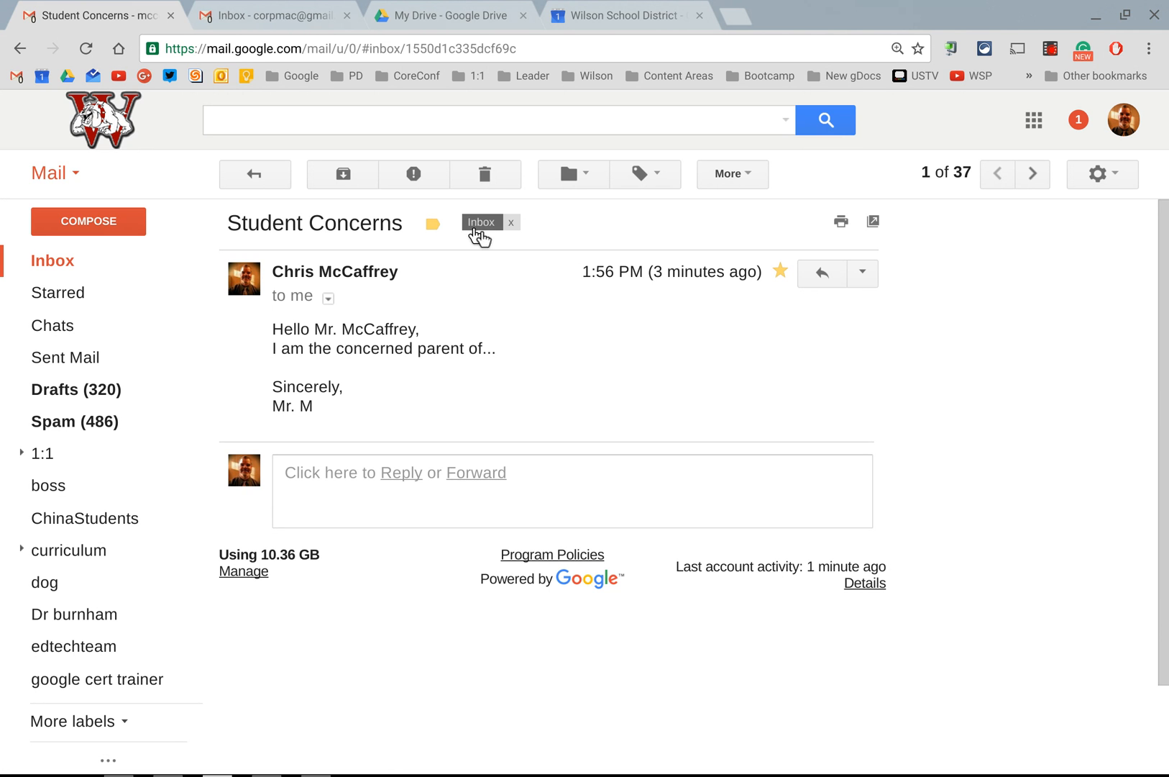
{"action": "left_click", "coordinate": [61, 302]}
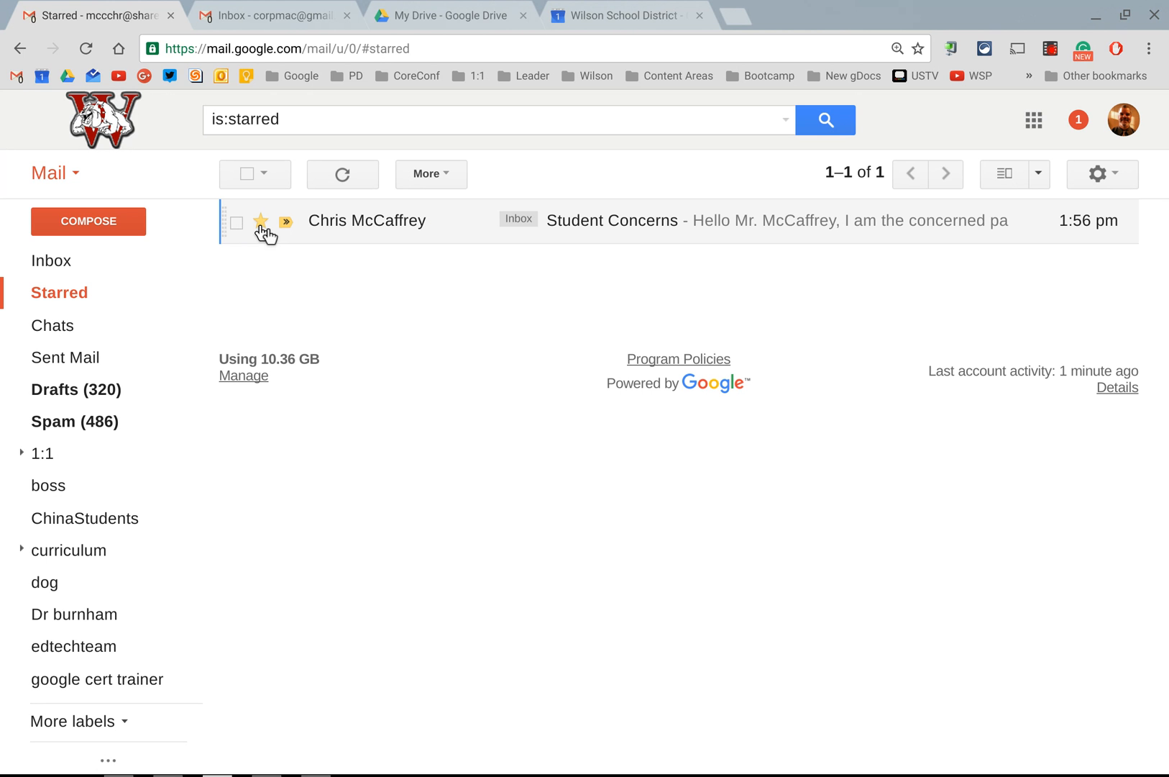
{"action": "left_click", "coordinate": [52, 267]}
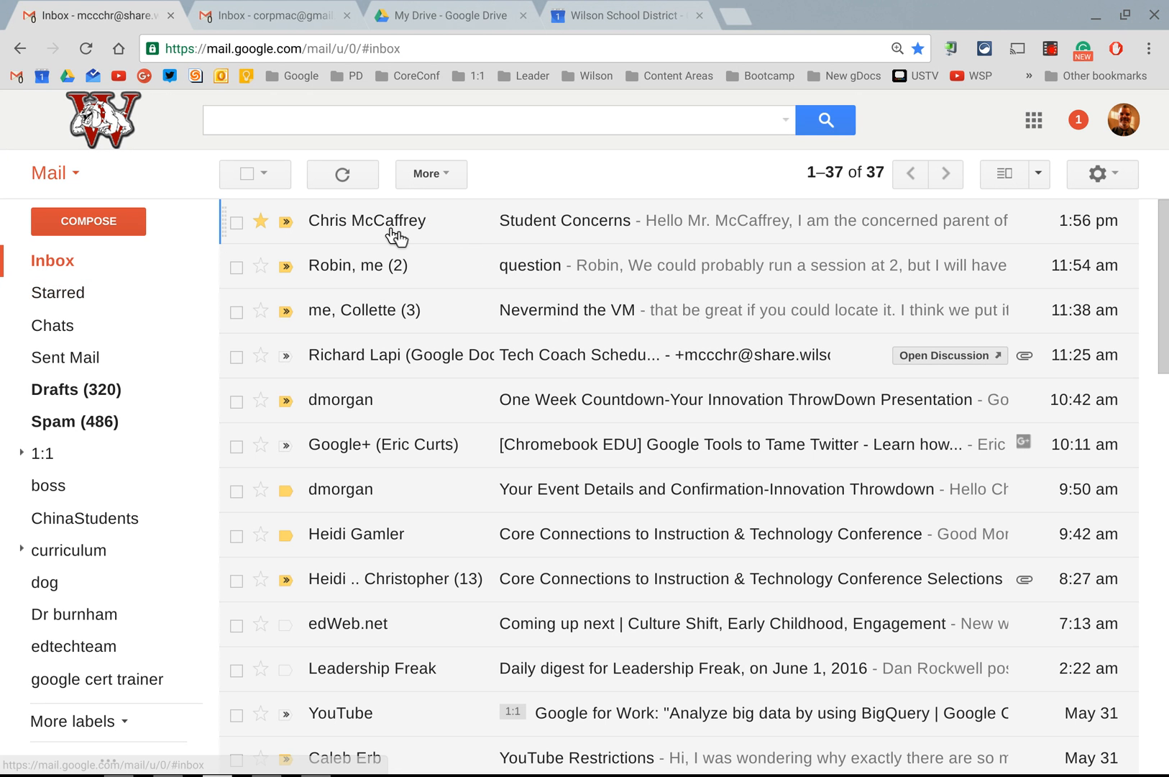
{"action": "left_click", "coordinate": [392, 232]}
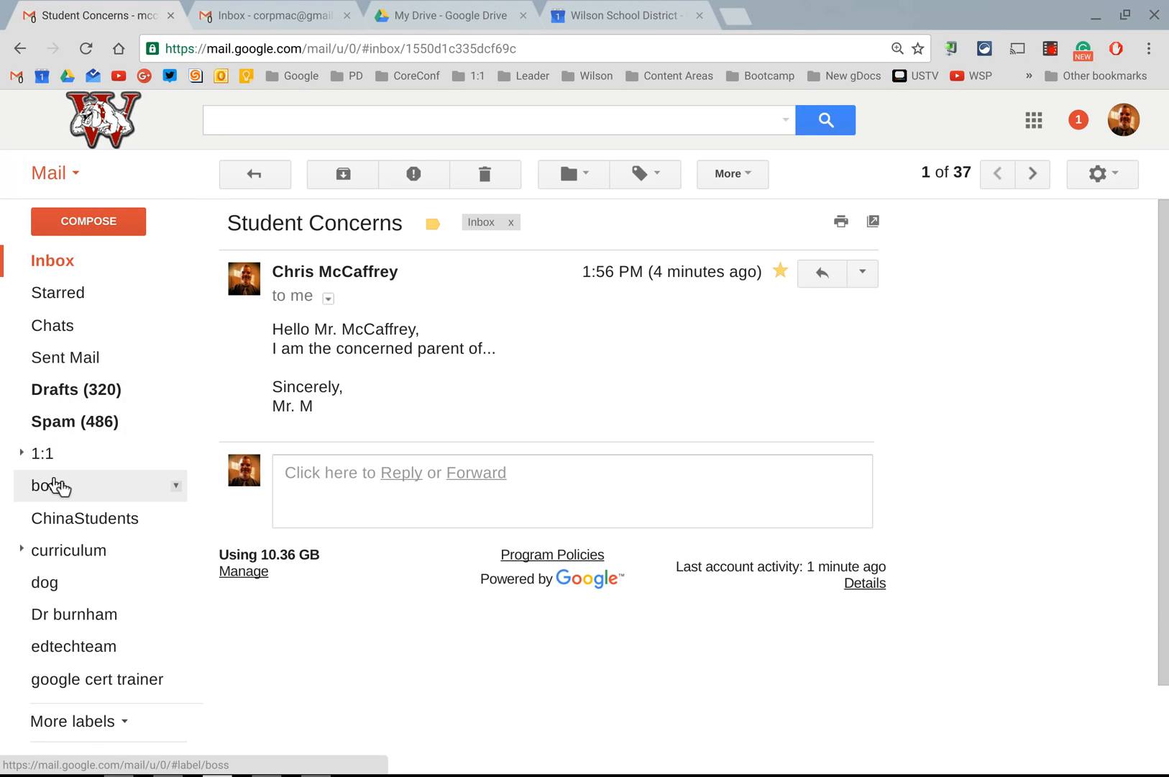
Step: Show the full label list and collapse the Technology and Wilson SD labels
{"action": "left_click", "coordinate": [58, 721]}
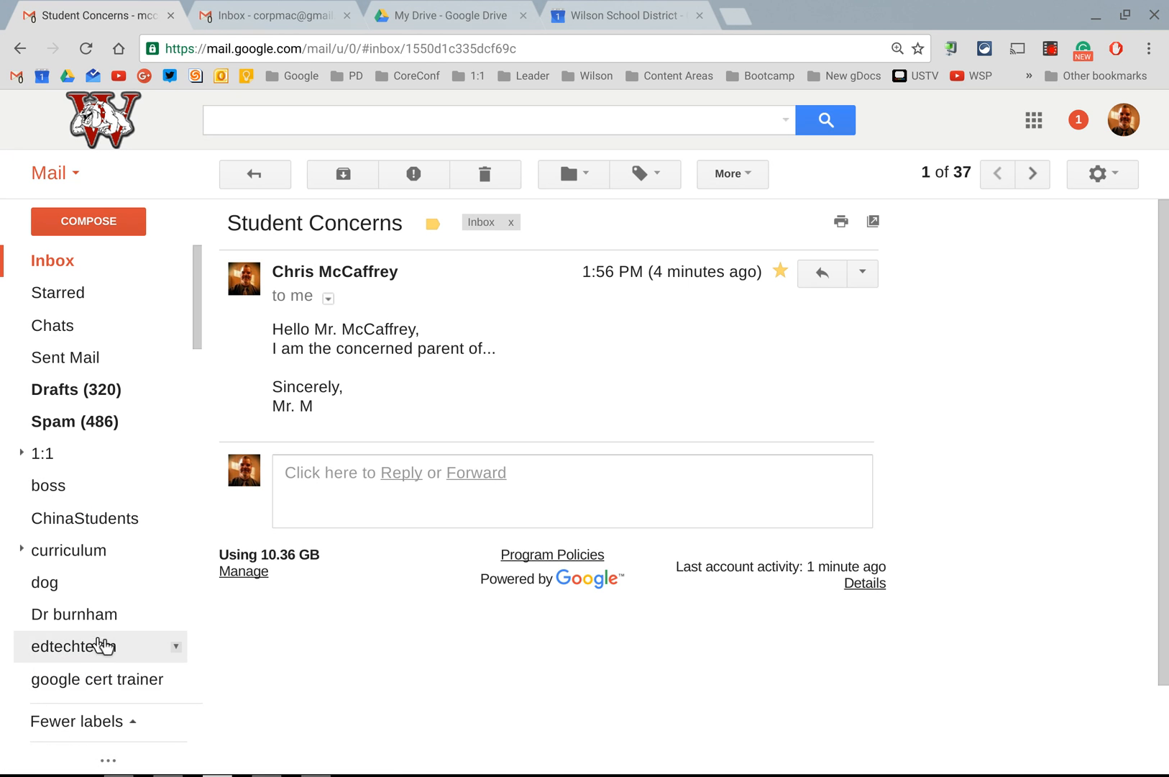
{"action": "scroll", "coordinate": [99, 637], "scroll_direction": "down", "scroll_amount": 10}
{"action": "scroll", "coordinate": [97, 637], "scroll_direction": "up", "scroll_amount": 4}
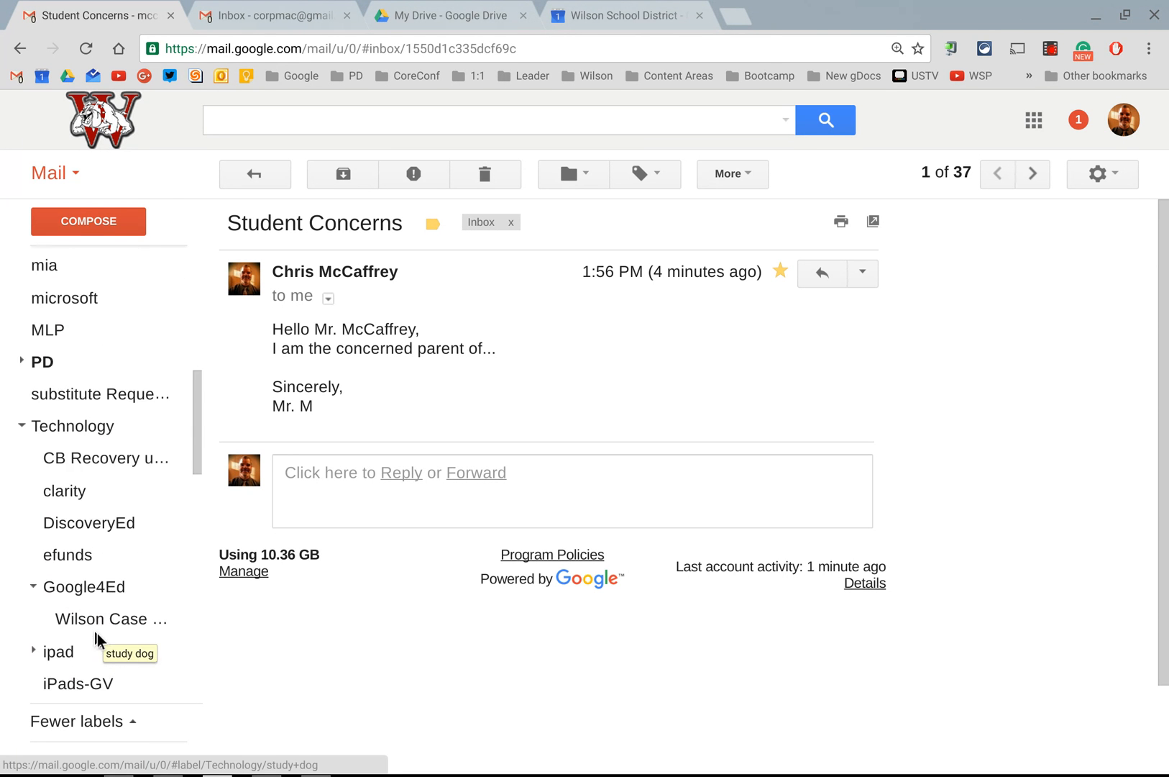
{"action": "left_click", "coordinate": [22, 464]}
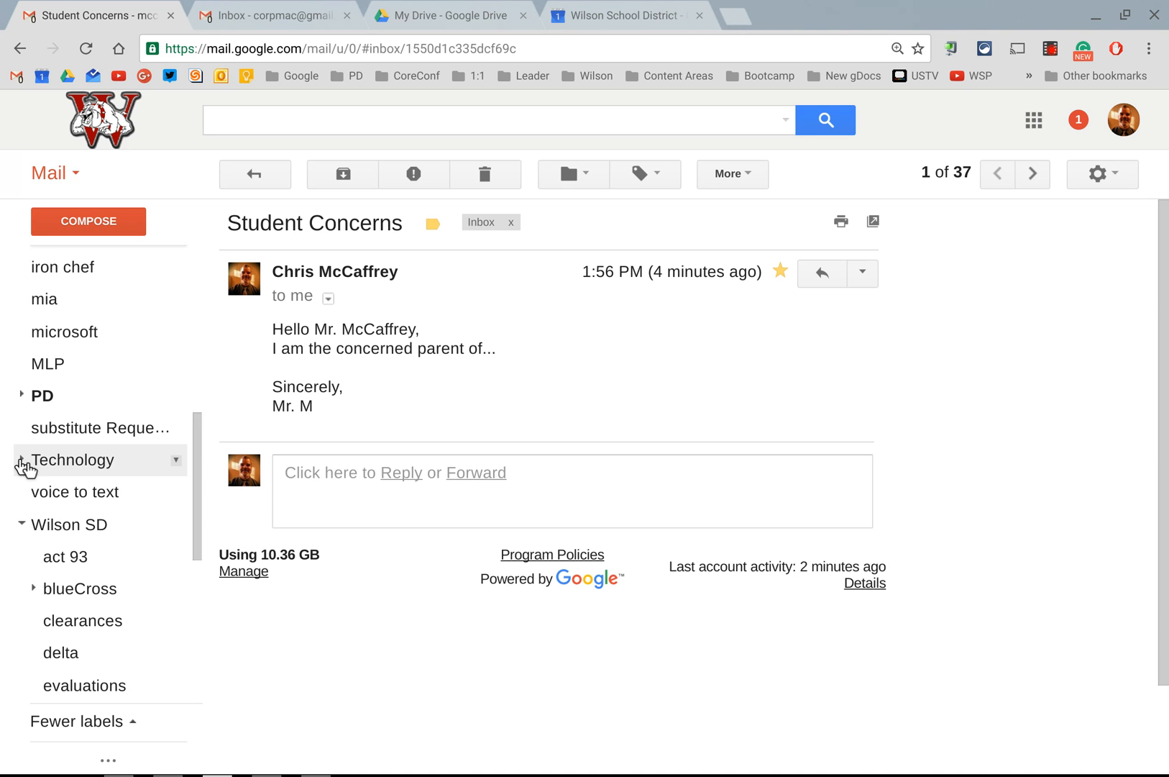
{"action": "left_click", "coordinate": [23, 525]}
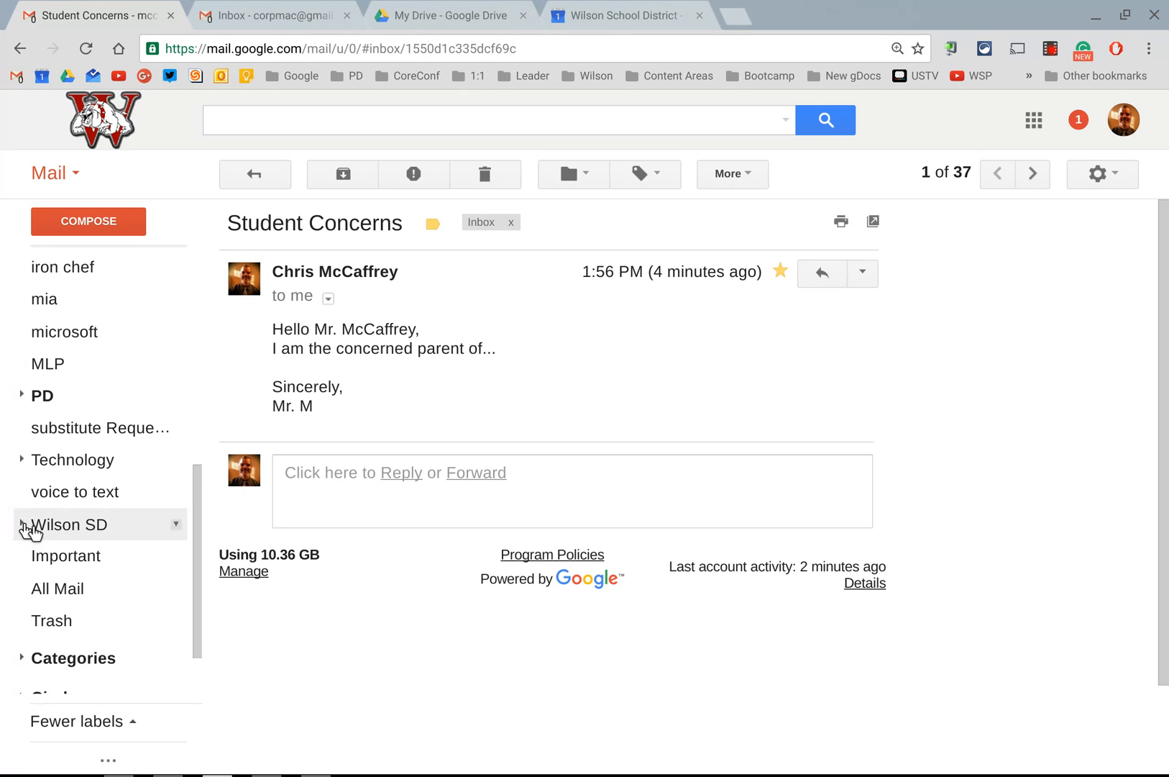
{"action": "scroll", "coordinate": [30, 530], "scroll_direction": "up", "scroll_amount": 7}
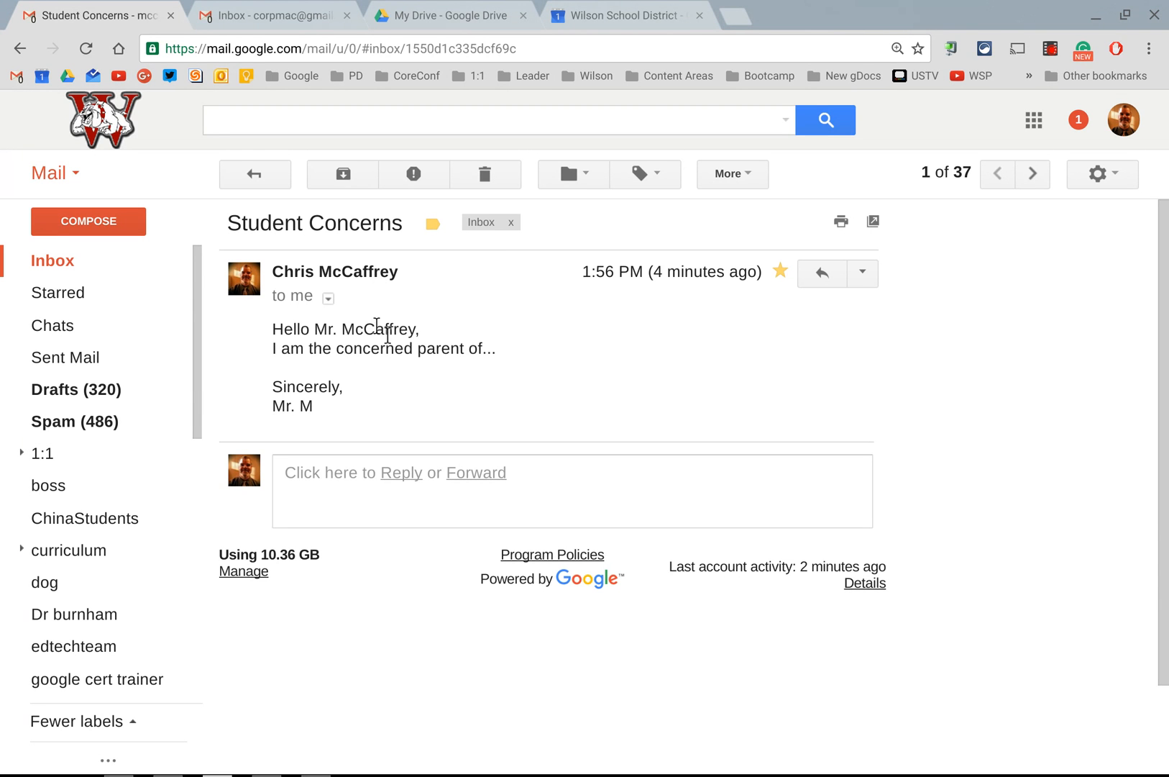
Step: Look up "Parent" among the labels for the email and shorten the label filter to "P"
{"action": "left_click", "coordinate": [649, 185]}
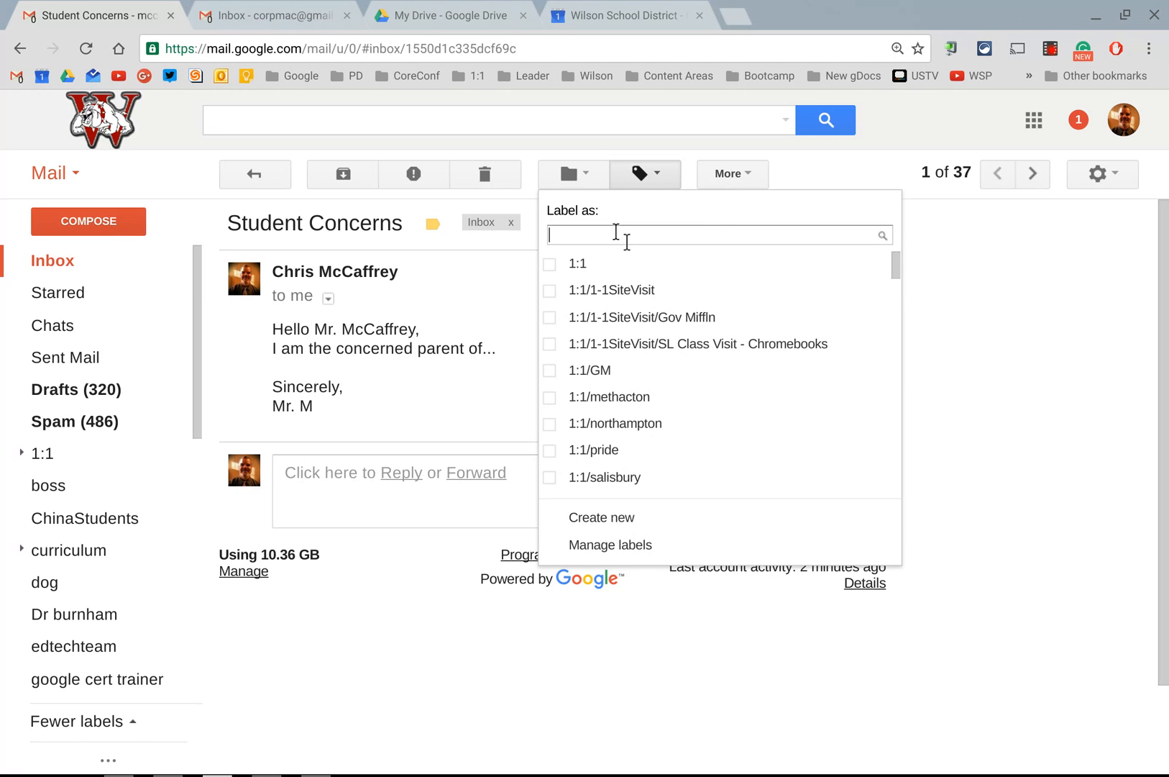
{"action": "type", "text": "Parent"}
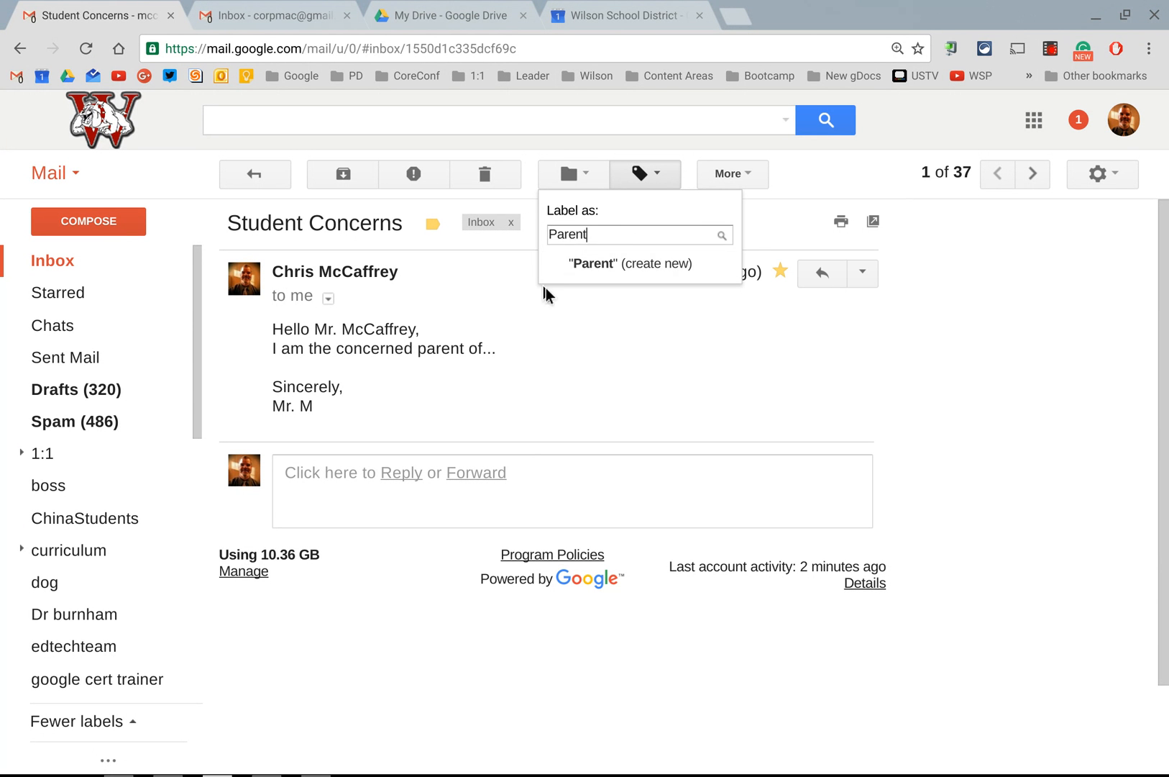
{"action": "key", "text": "BackSpace"}
{"action": "key", "text": "BackSpace"}
{"action": "key", "text": "BackSpace"}
{"action": "key", "text": "BackSpace"}
{"action": "key", "text": "BackSpace"}
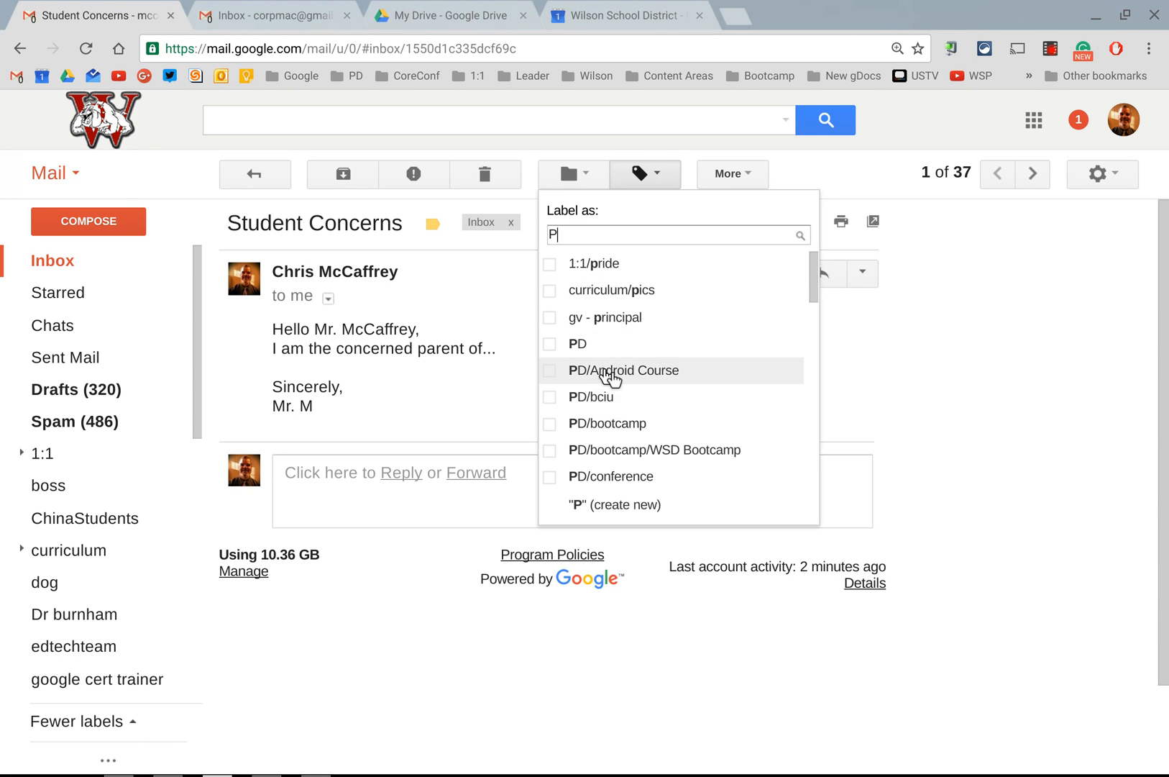
Step: Apply the labels 1:1/pride, PD/bciu, PD/bootcamp, PD/bootcamp/WSD Bootcamp and PD/conference to the Student Concerns email
{"action": "left_click", "coordinate": [550, 477]}
{"action": "left_click", "coordinate": [551, 450]}
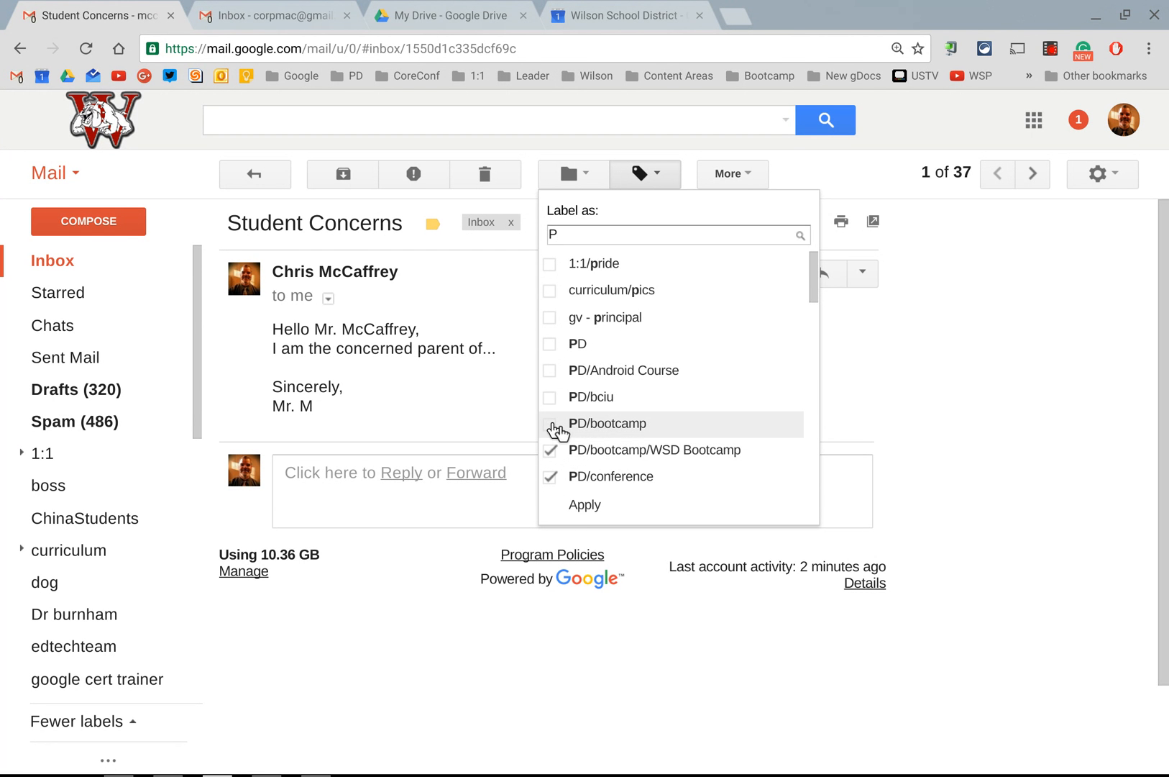
{"action": "left_click", "coordinate": [552, 423]}
{"action": "left_click", "coordinate": [553, 401]}
{"action": "left_click", "coordinate": [550, 264]}
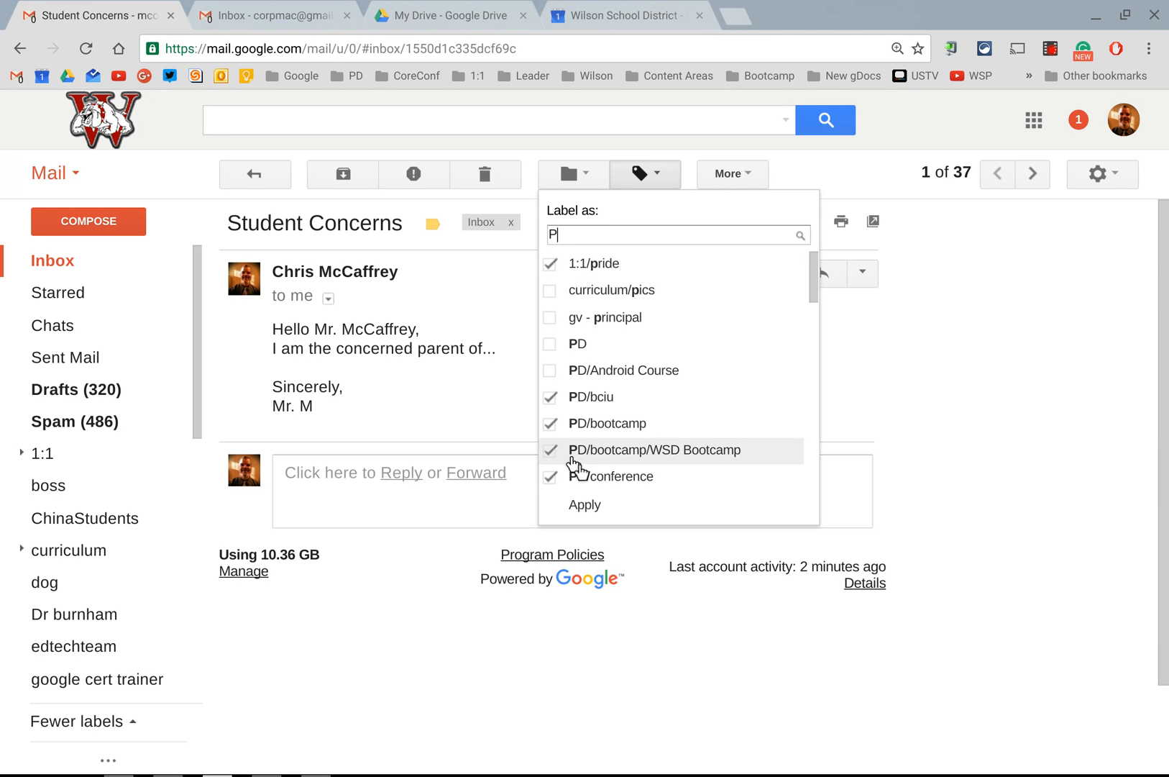
{"action": "left_click", "coordinate": [573, 503]}
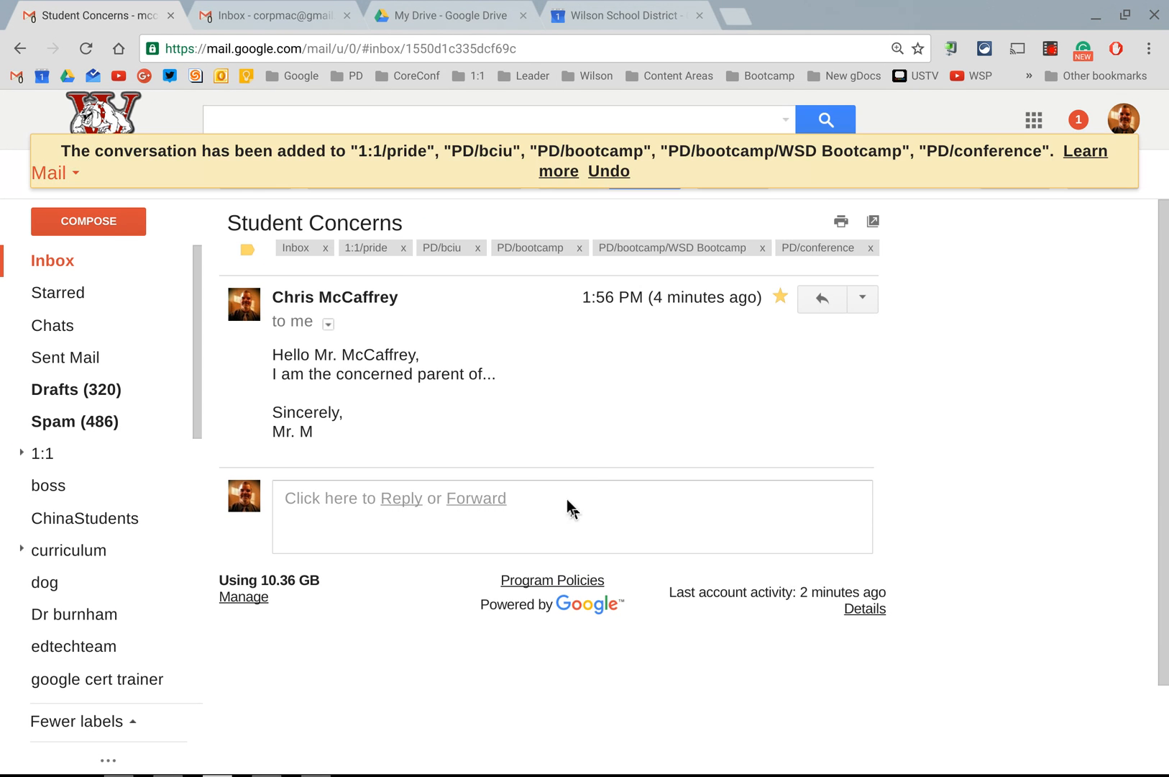
Step: Remove the 1:1/pride label from the email and undo that removal
{"action": "left_click", "coordinate": [404, 249]}
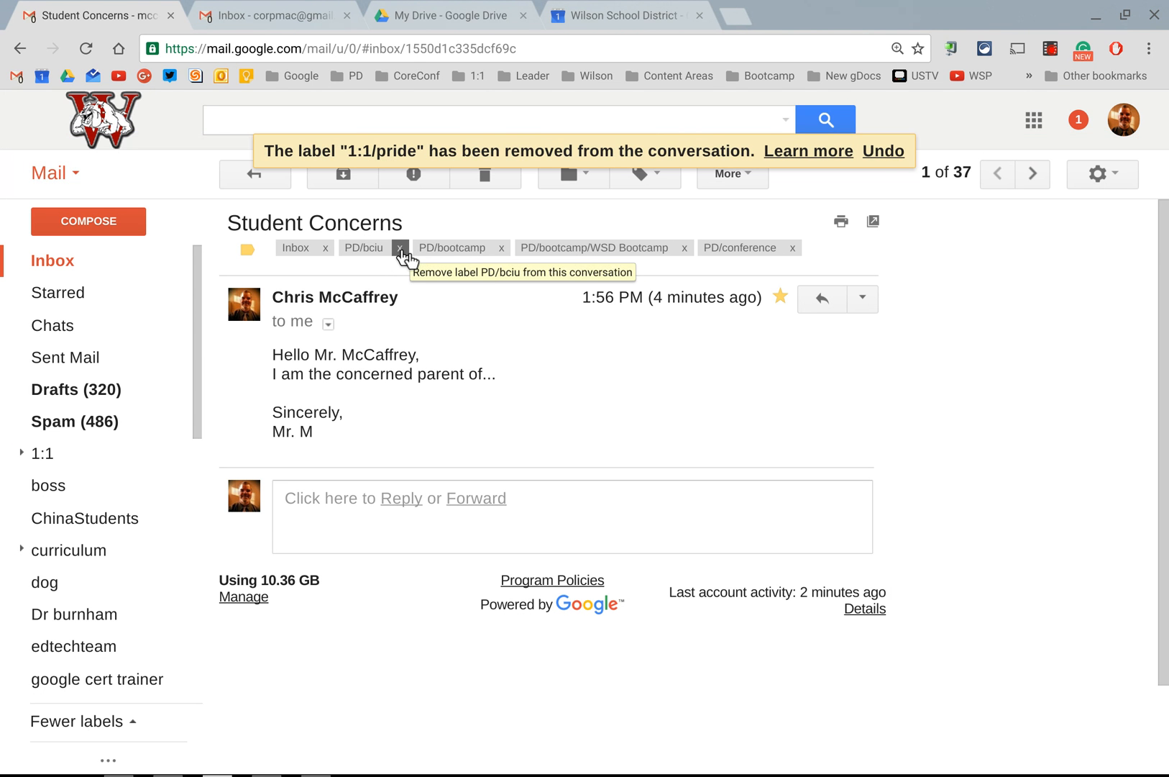
{"action": "left_click", "coordinate": [880, 151]}
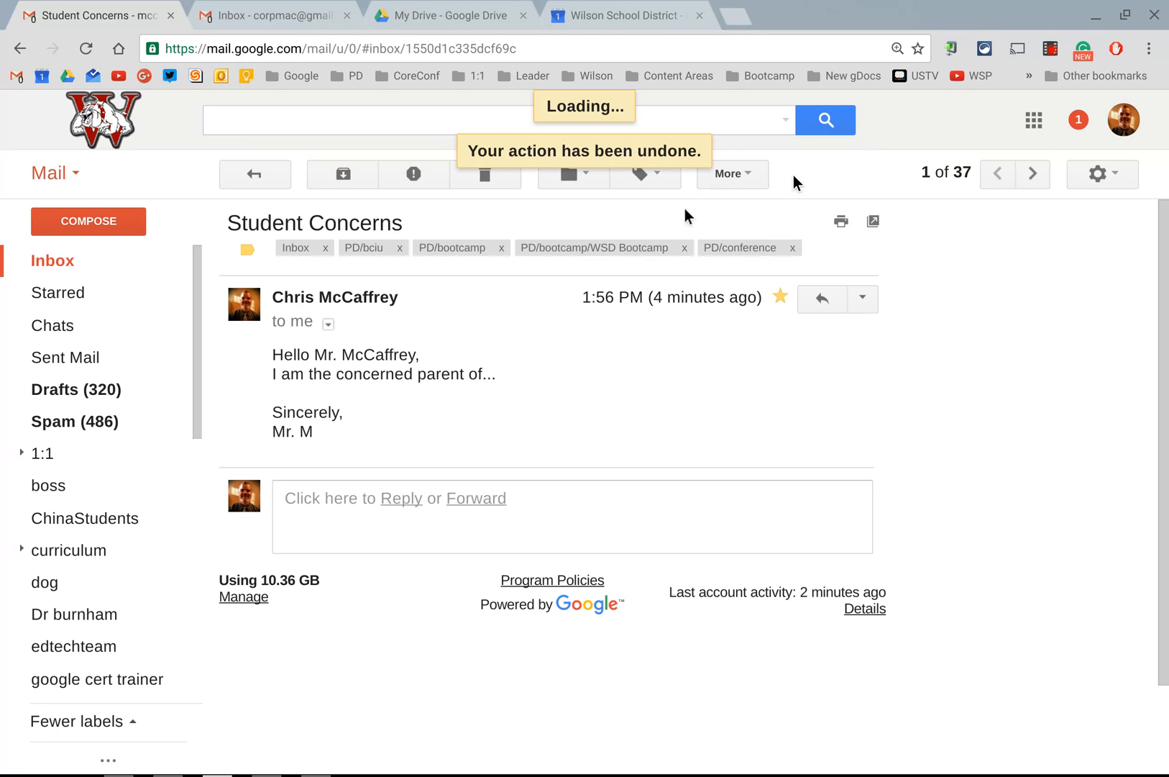
Step: View the messages under the 1:1/pride label and reopen the Student Concerns email from the inbox
{"action": "left_click", "coordinate": [22, 451]}
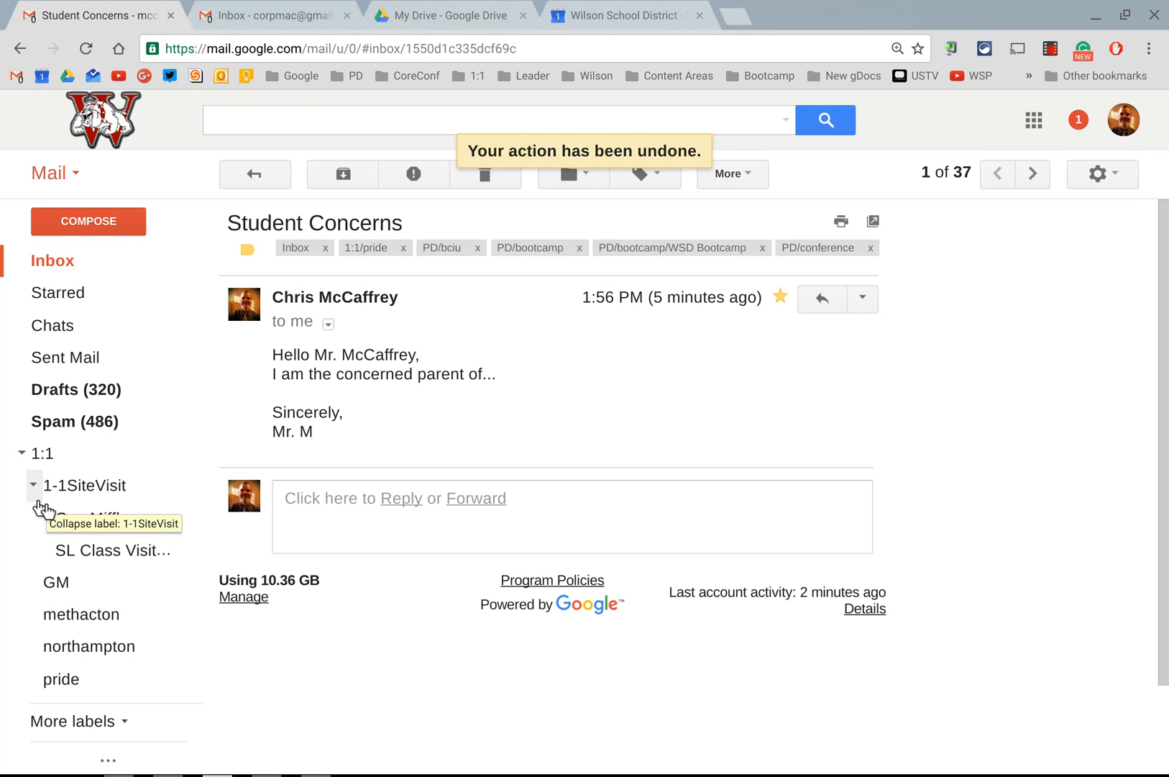
{"action": "left_click", "coordinate": [71, 681]}
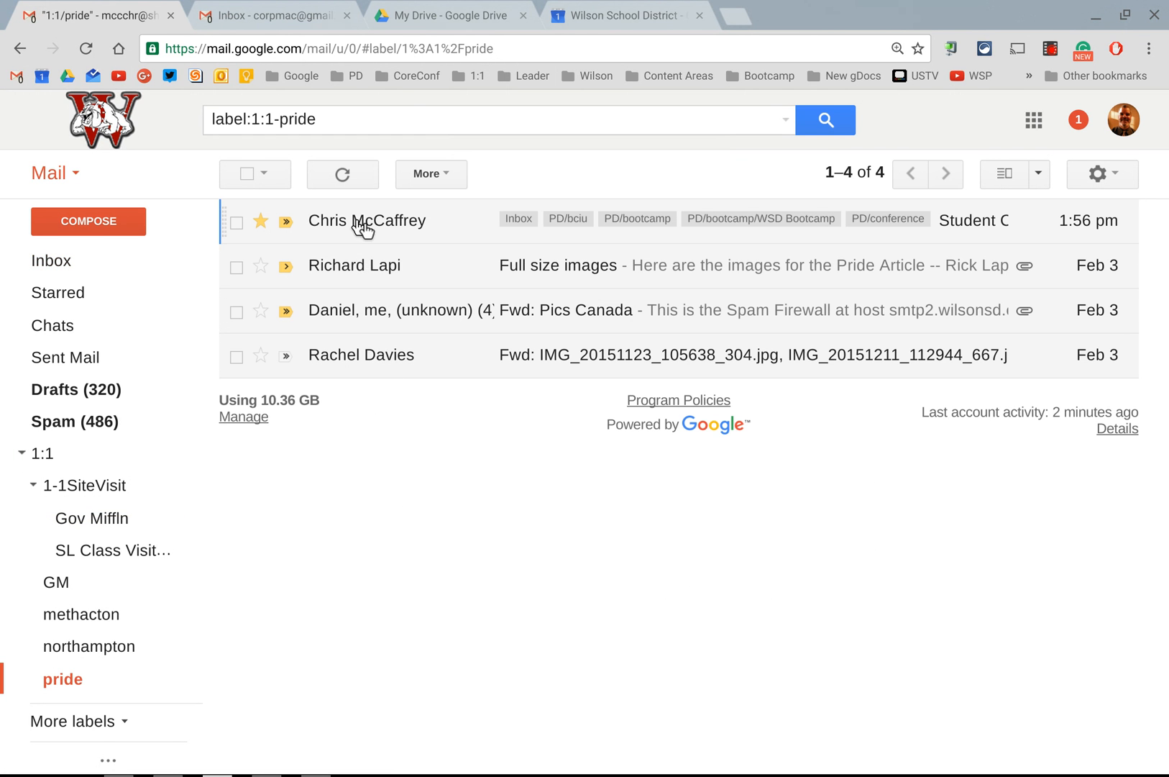
{"action": "mouse_move", "coordinate": [362, 227]}
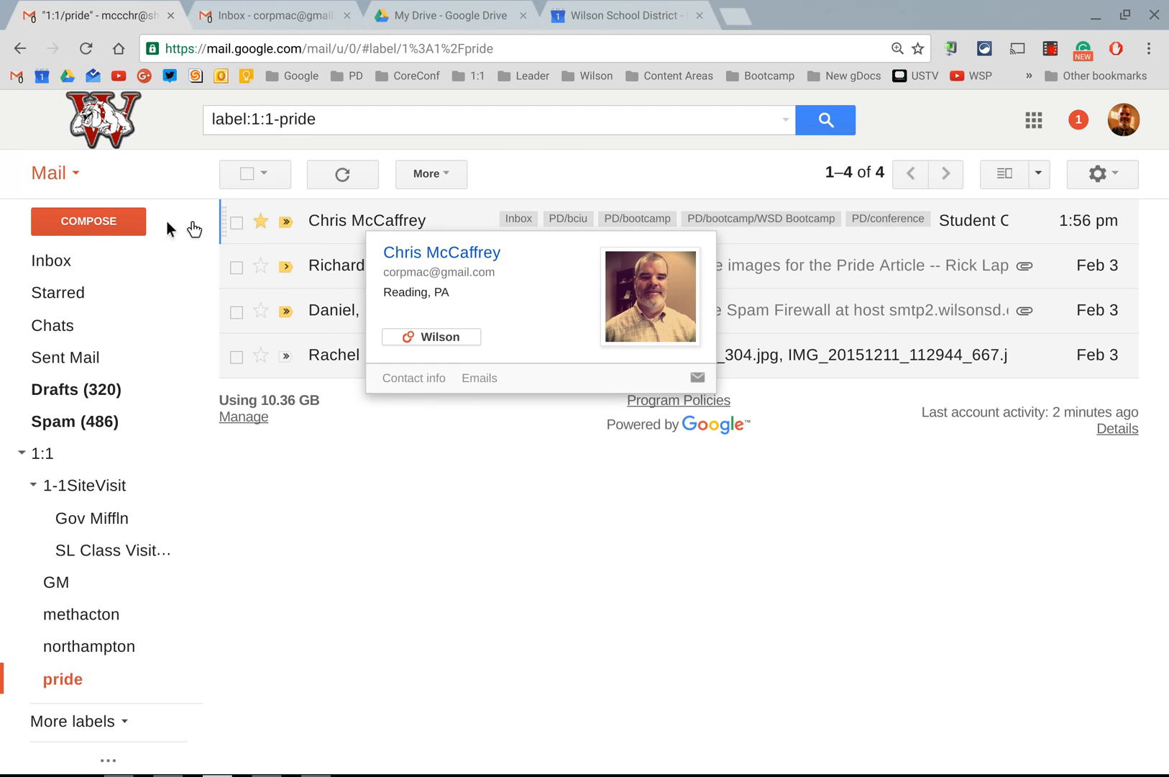
{"action": "left_click", "coordinate": [70, 262]}
{"action": "left_click", "coordinate": [355, 230]}
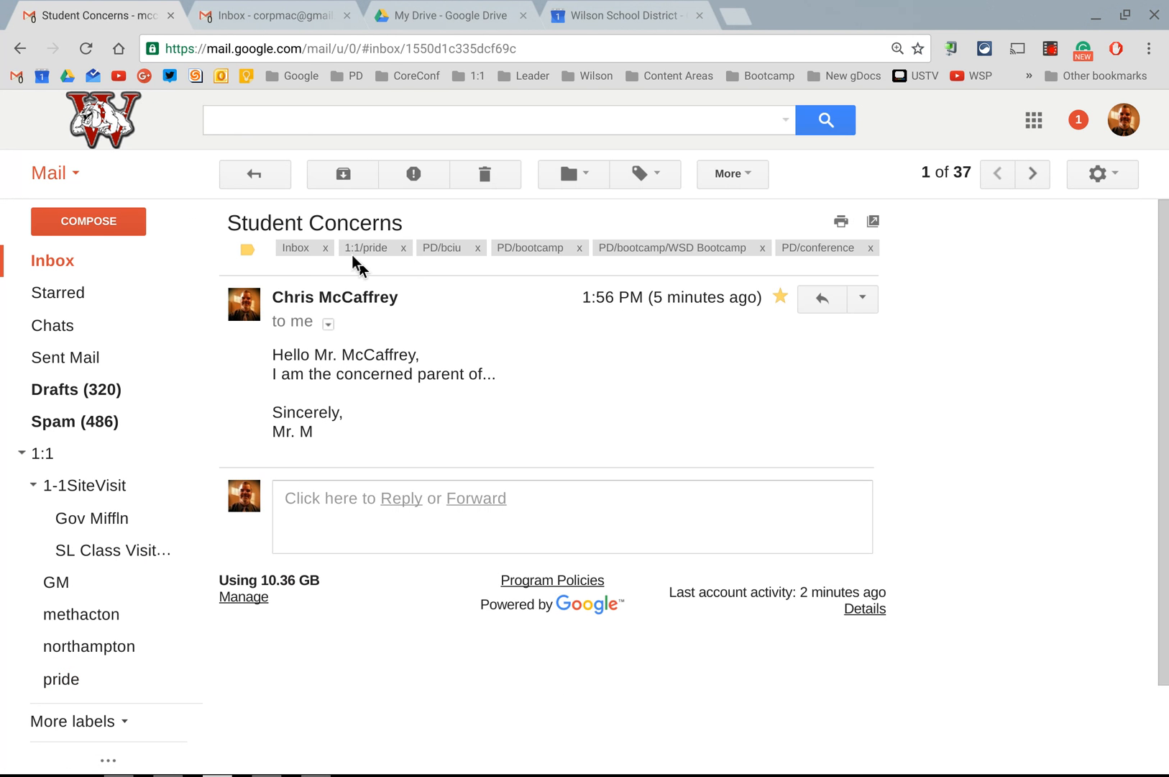
Step: View the messages labelled PD/bciu, reopen the Student Concerns email from the inbox and collapse the 1:1 label
{"action": "left_click", "coordinate": [442, 255]}
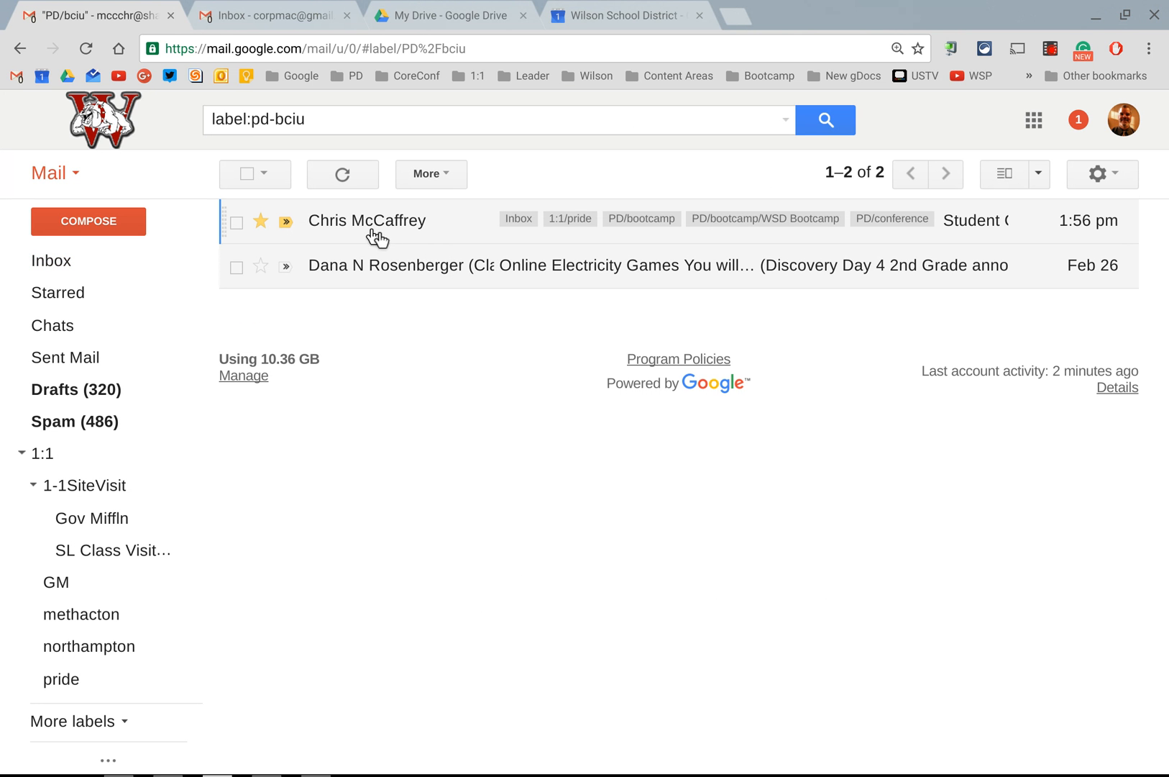
{"action": "left_click", "coordinate": [89, 262]}
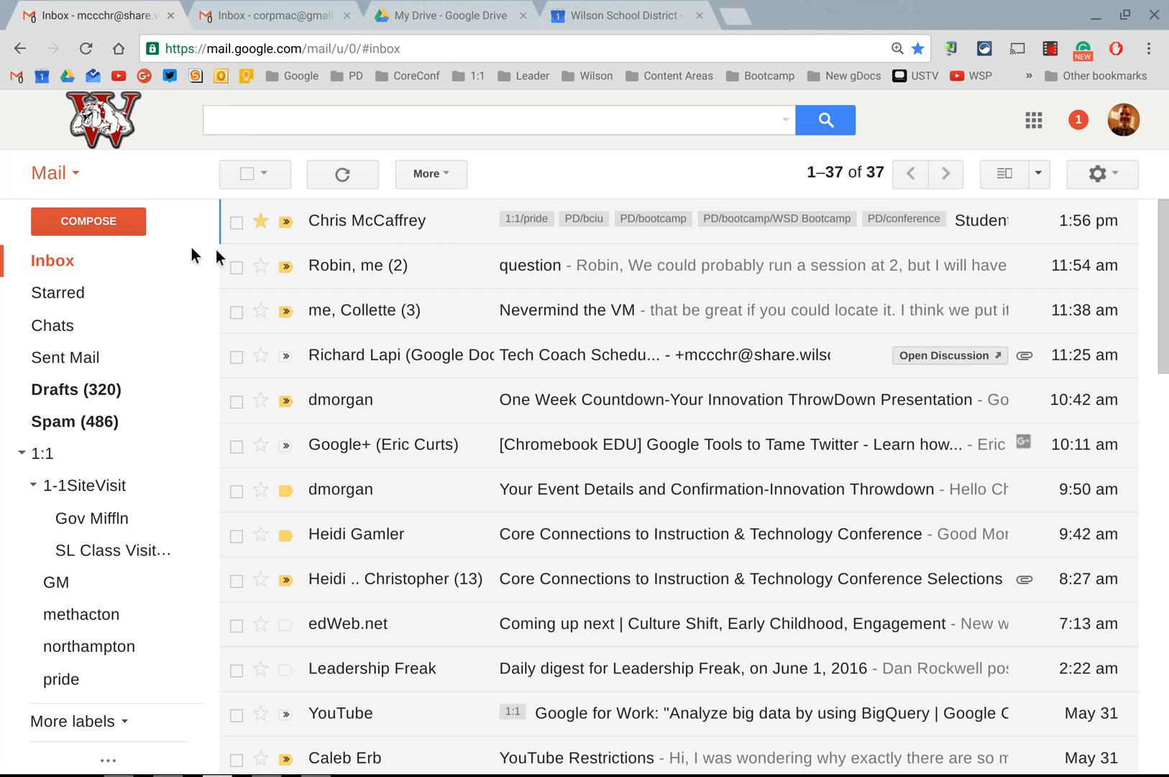
{"action": "left_click", "coordinate": [377, 232]}
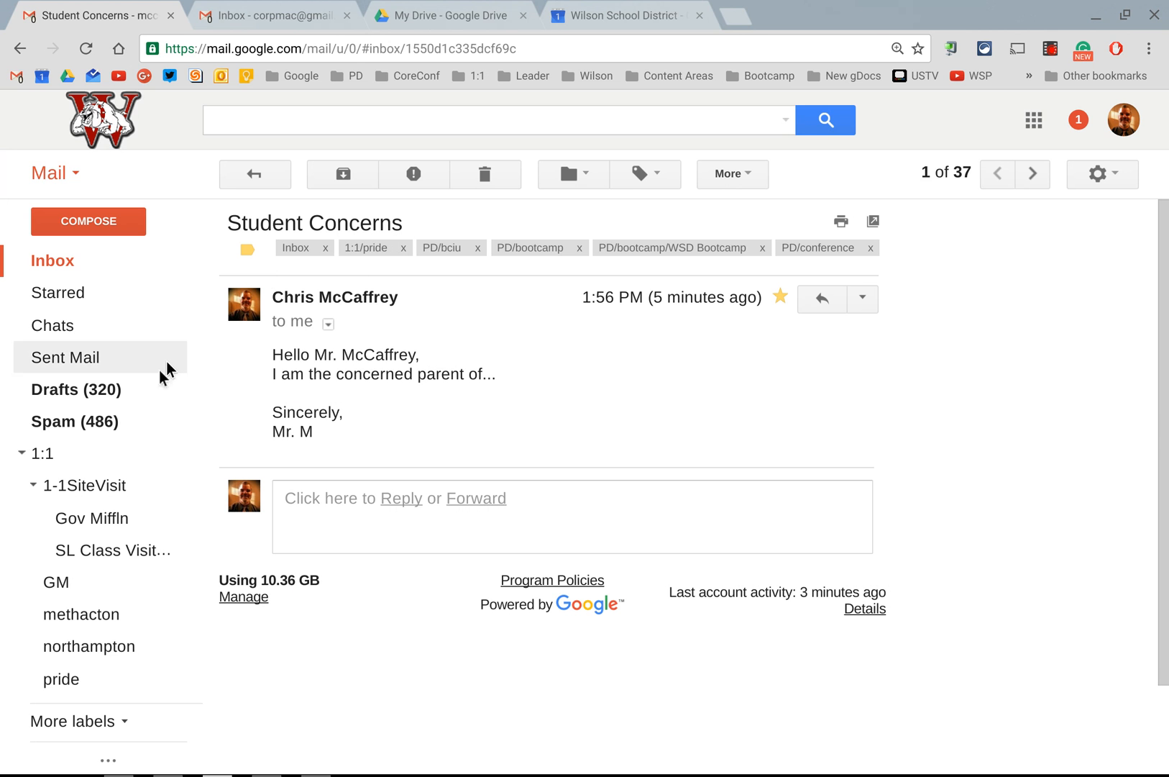
{"action": "left_click", "coordinate": [22, 455]}
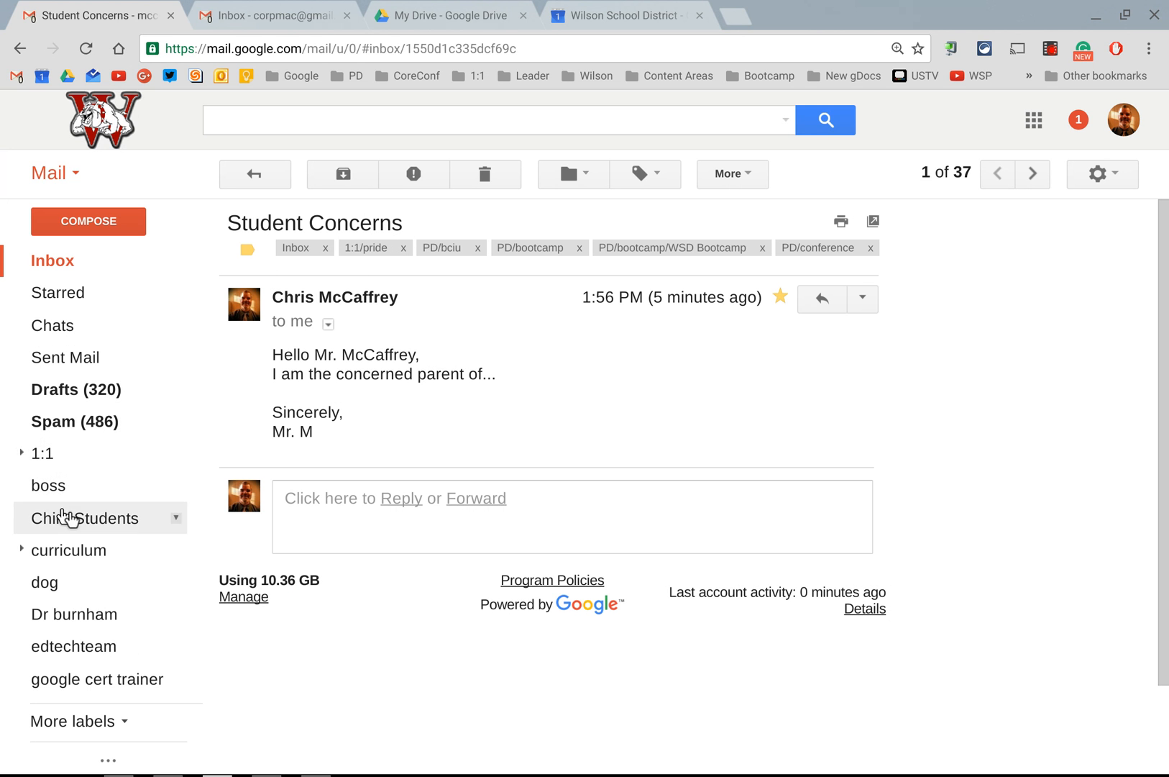
Step: Remove the labels 1:1/pride, PD/bciu, PD/bootcamp, PD/bootcamp/WSD Bootcamp and PD/conference from the Student Concerns email
{"action": "left_click", "coordinate": [403, 247]}
{"action": "left_click", "coordinate": [400, 247]}
{"action": "left_click", "coordinate": [405, 248]}
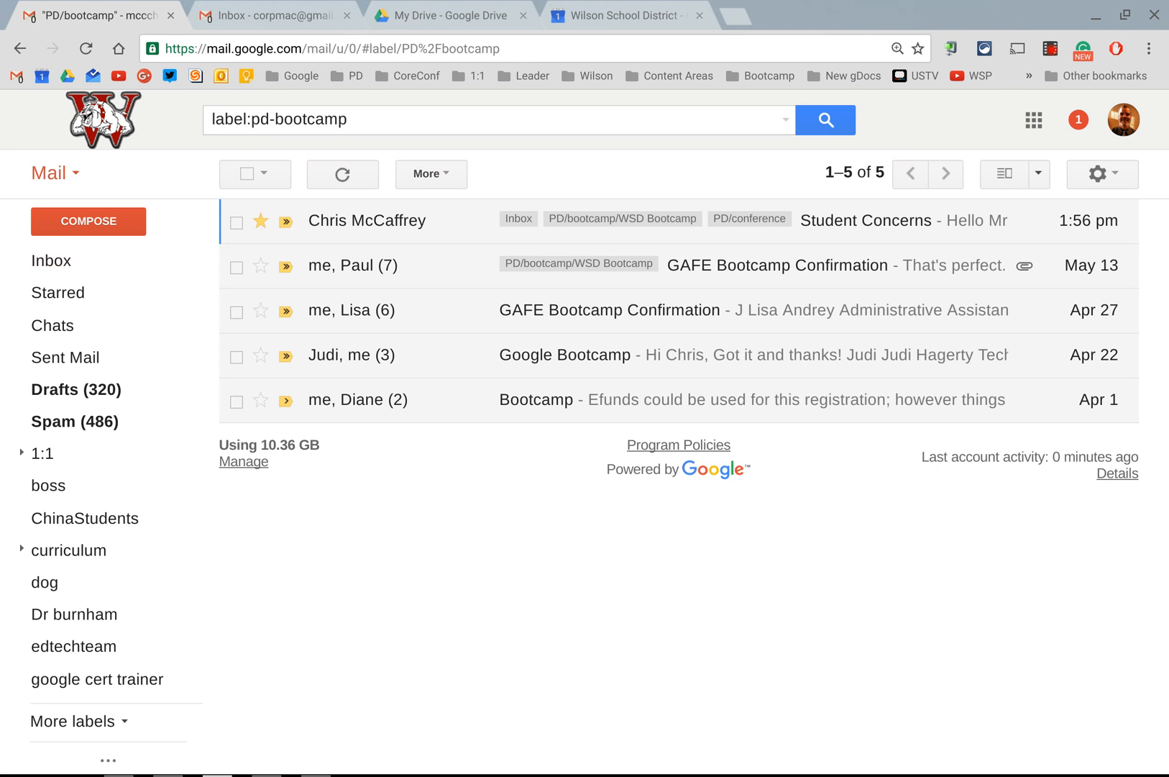
{"action": "key", "text": "alt+Left"}
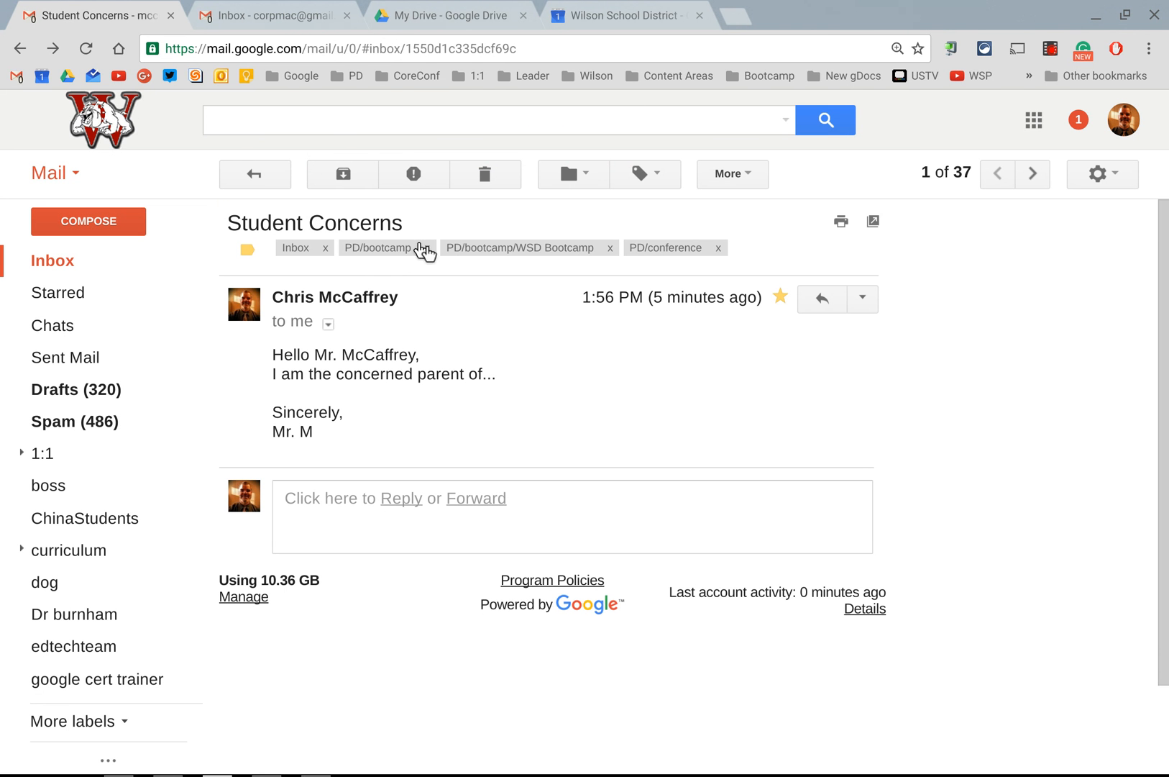
{"action": "left_click", "coordinate": [427, 248]}
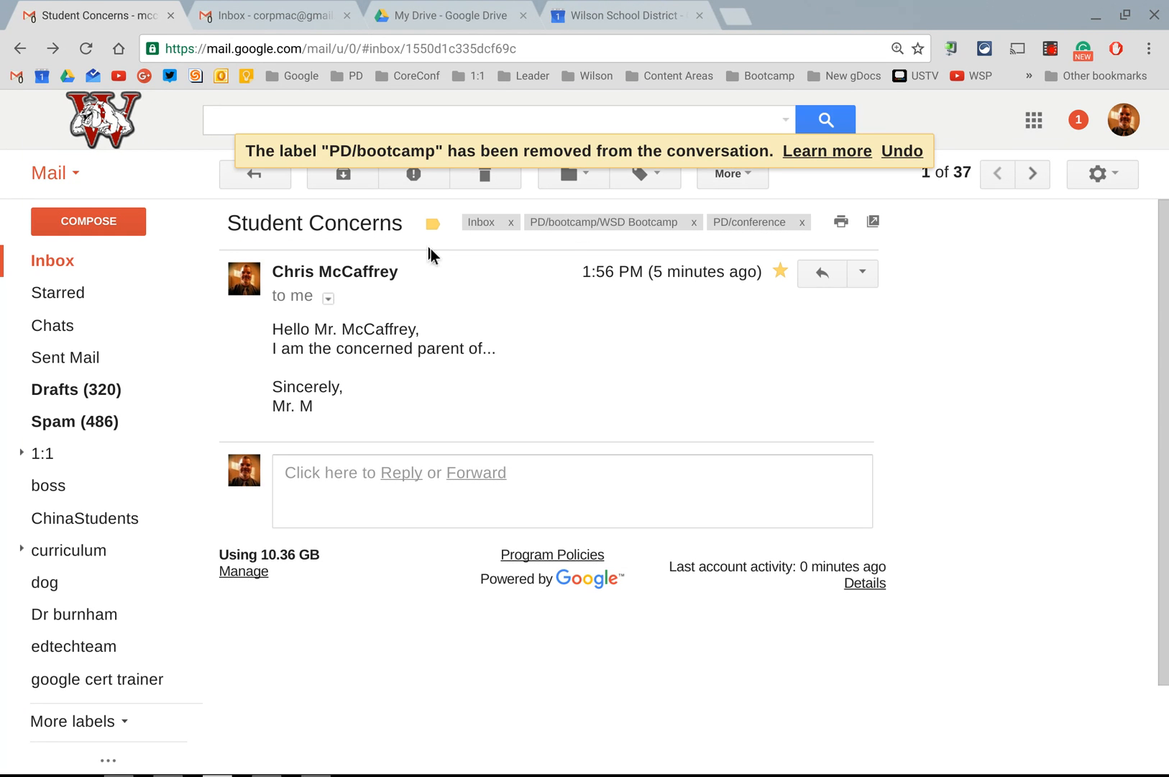
{"action": "left_click", "coordinate": [695, 222]}
{"action": "left_click", "coordinate": [619, 223]}
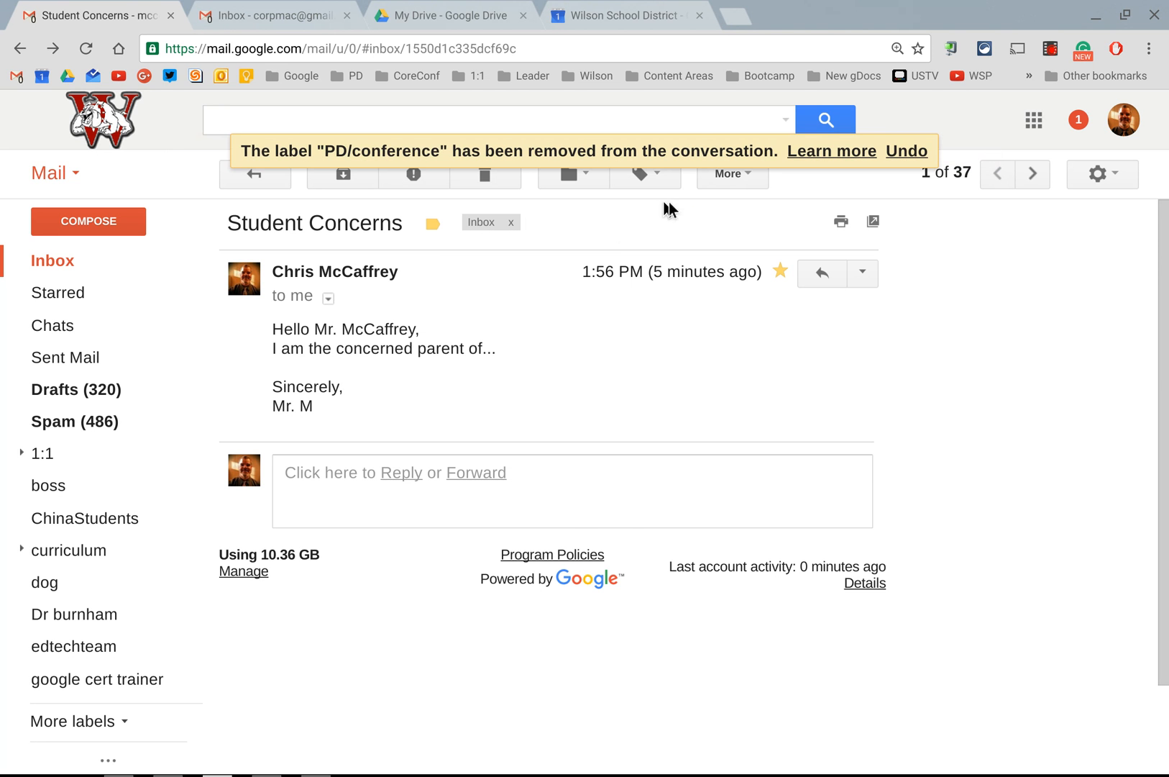
{"action": "left_click", "coordinate": [646, 186]}
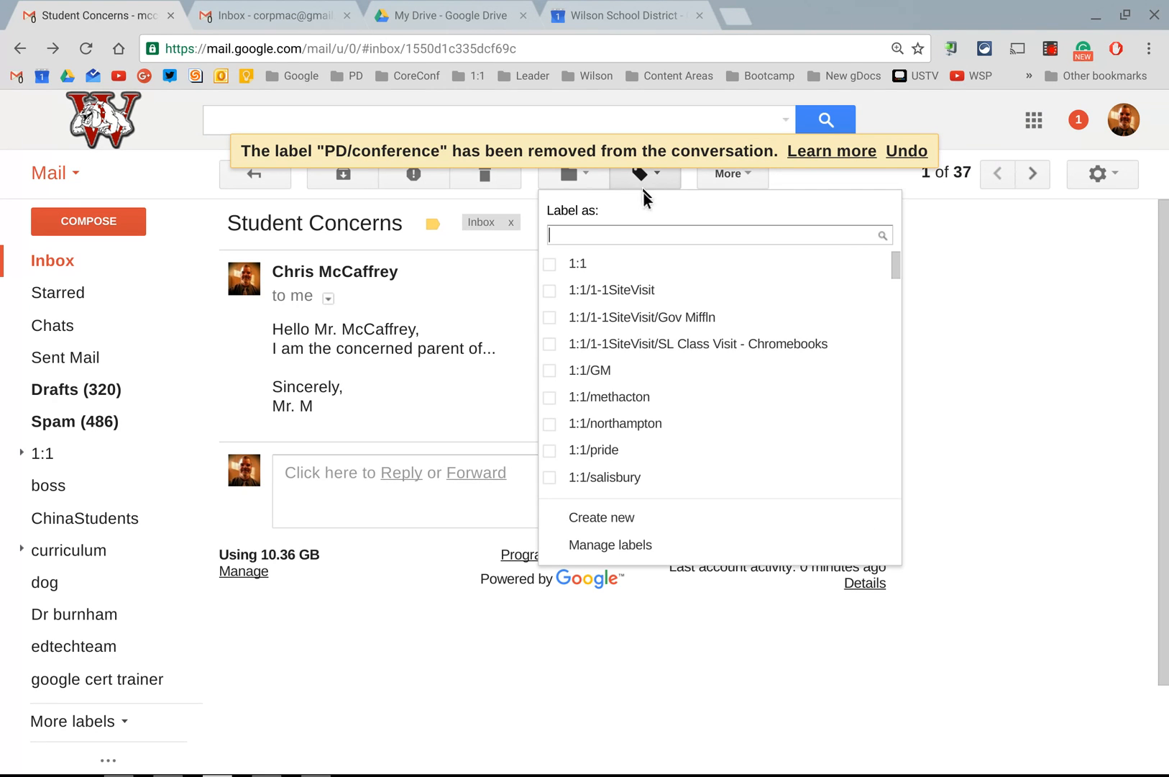
{"action": "type", "text": "parent"}
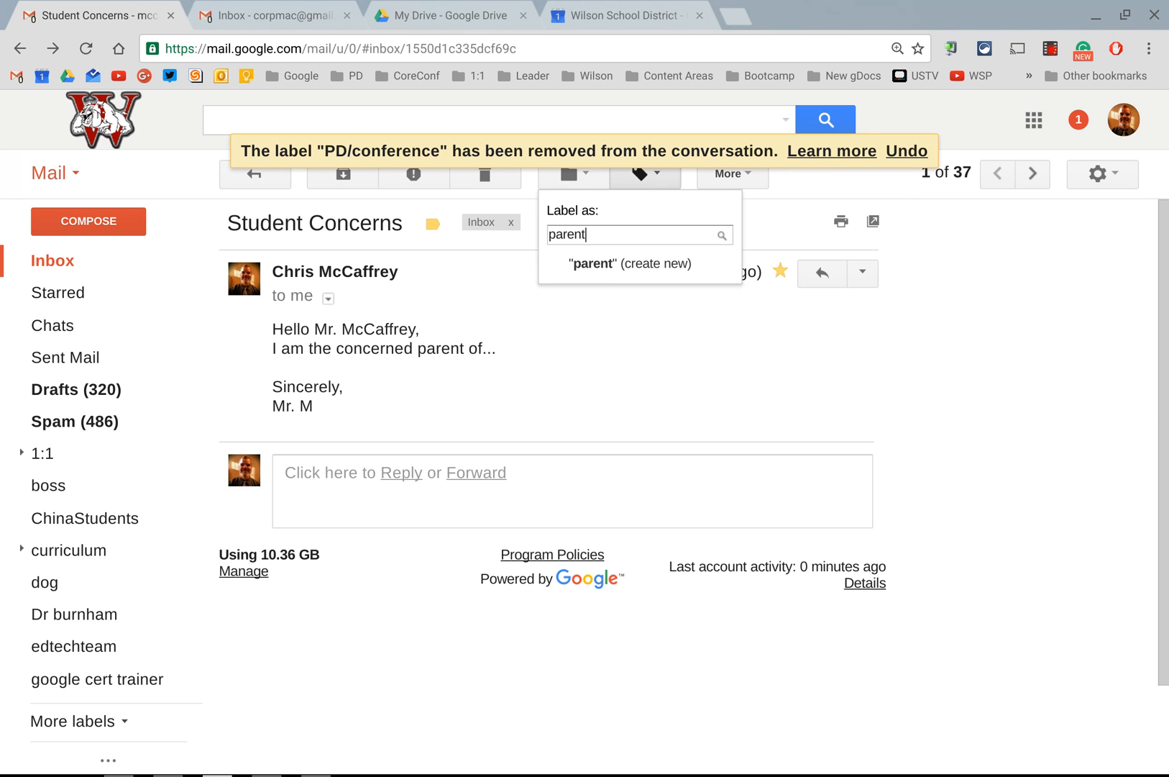
{"action": "left_click", "coordinate": [606, 269]}
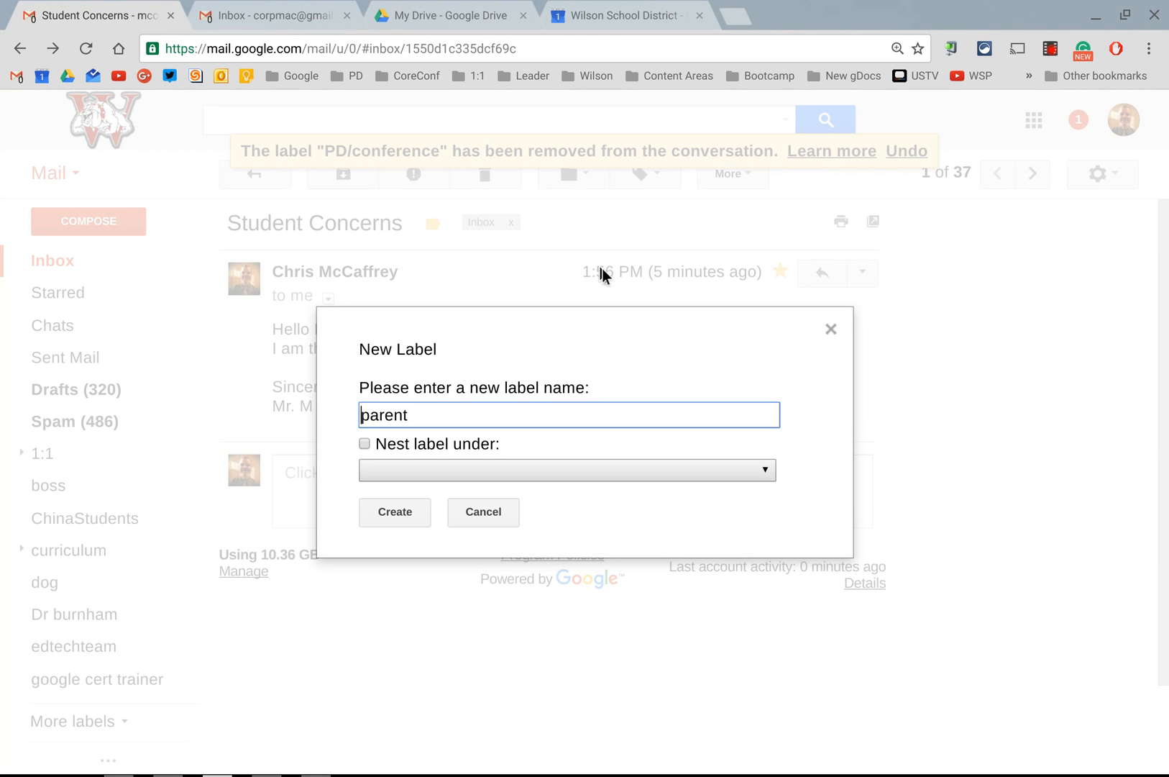
{"action": "left_click", "coordinate": [364, 444]}
{"action": "left_click", "coordinate": [378, 469]}
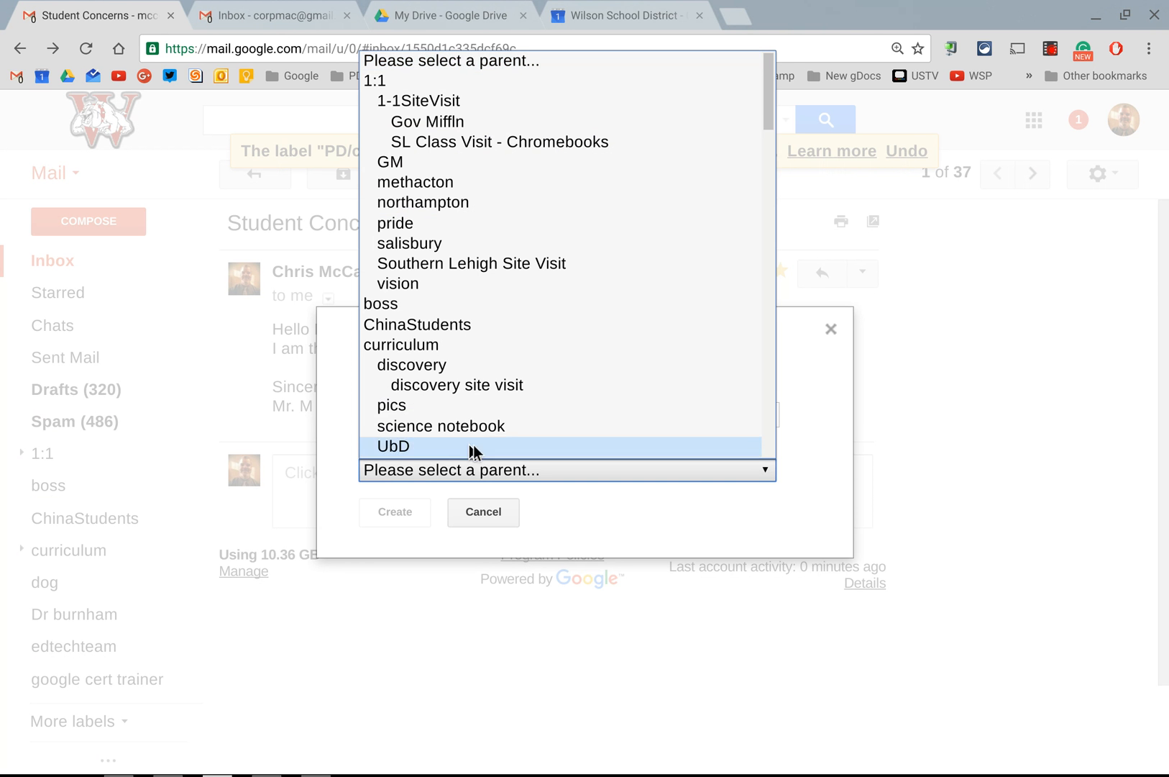
{"action": "scroll", "coordinate": [487, 381], "scroll_direction": "down", "scroll_amount": 12}
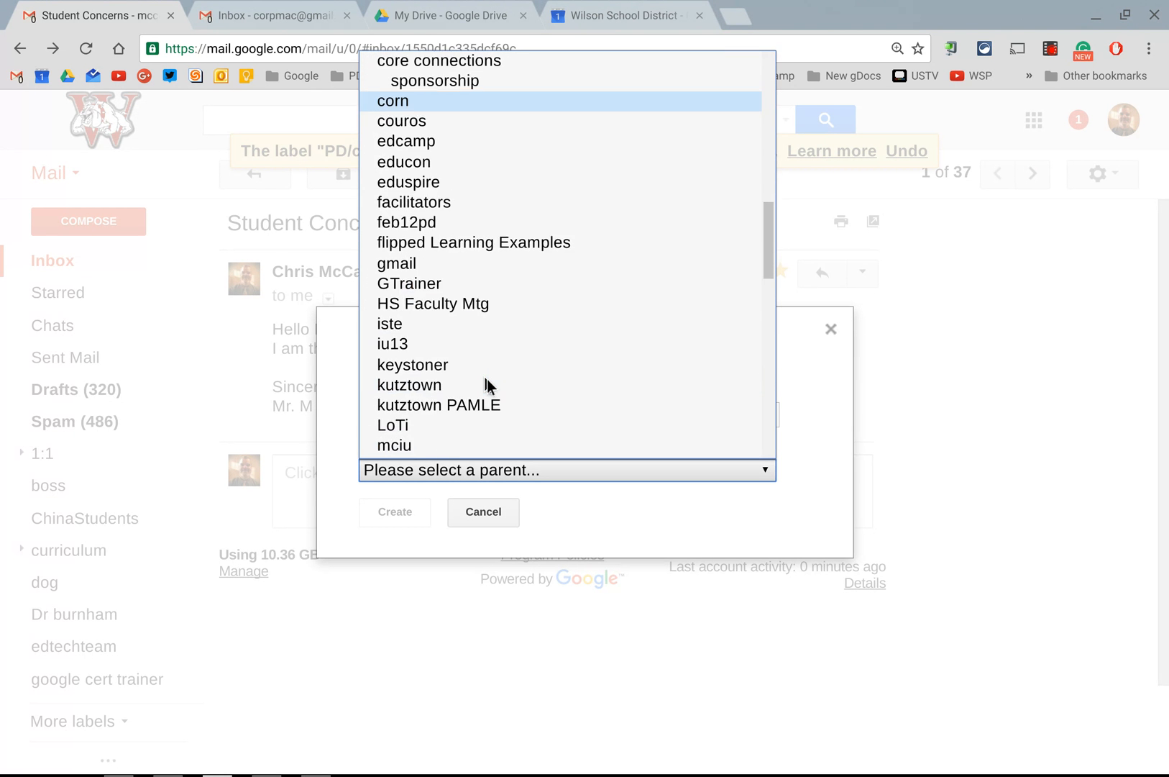
{"action": "scroll", "coordinate": [487, 378], "scroll_direction": "down", "scroll_amount": 15}
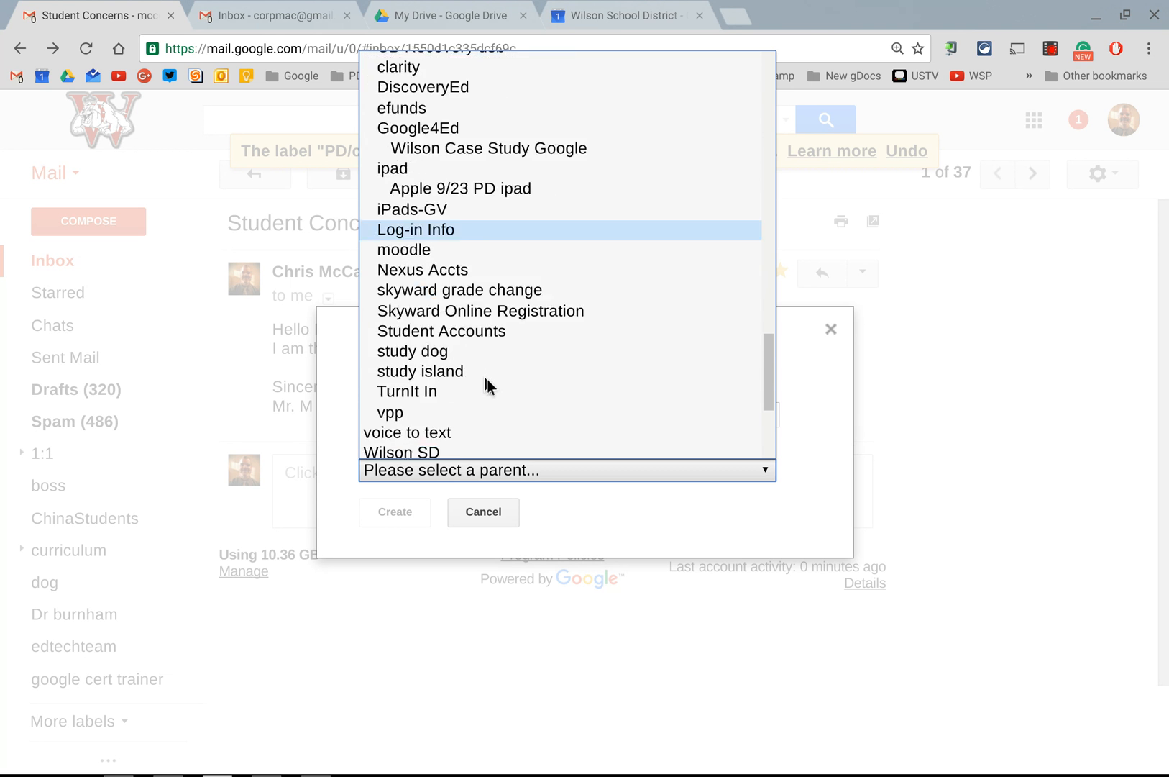
{"action": "scroll", "coordinate": [487, 379], "scroll_direction": "down", "scroll_amount": 4}
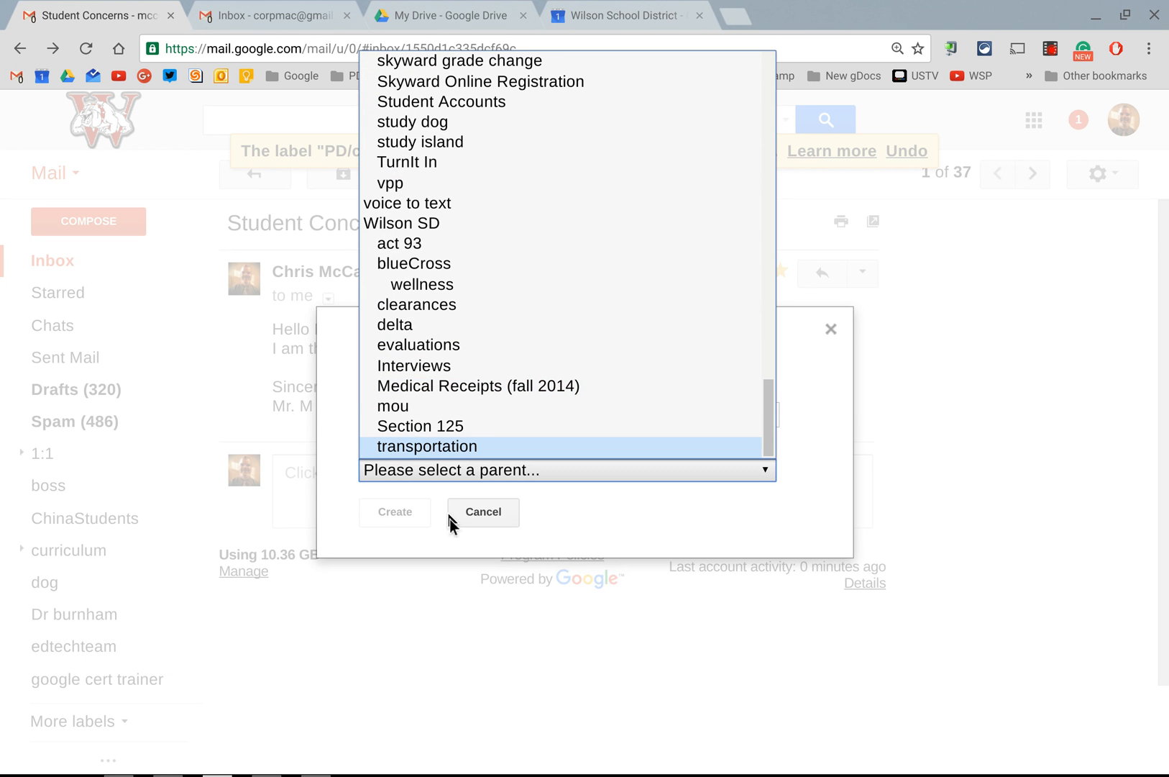
{"action": "left_click", "coordinate": [471, 517]}
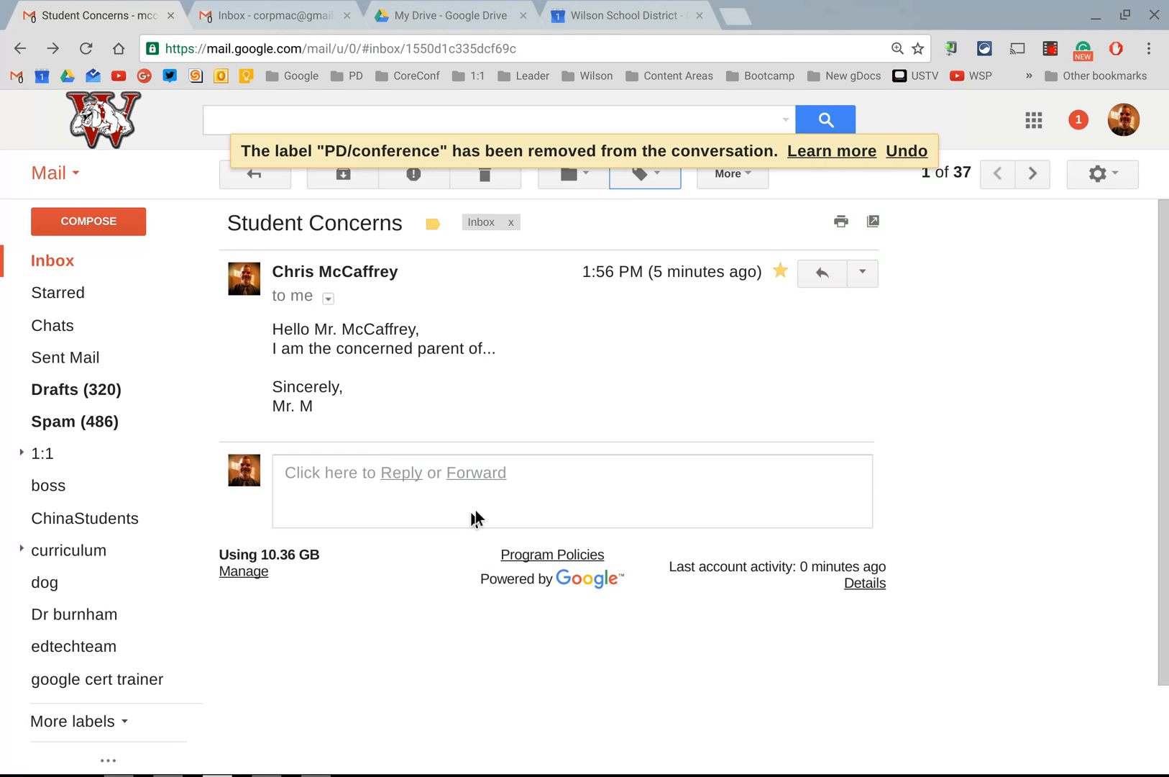
Step: Create a new top-level label named parent and apply it to the Student Concerns email
{"action": "left_click", "coordinate": [640, 179]}
{"action": "type", "text": "parent"}
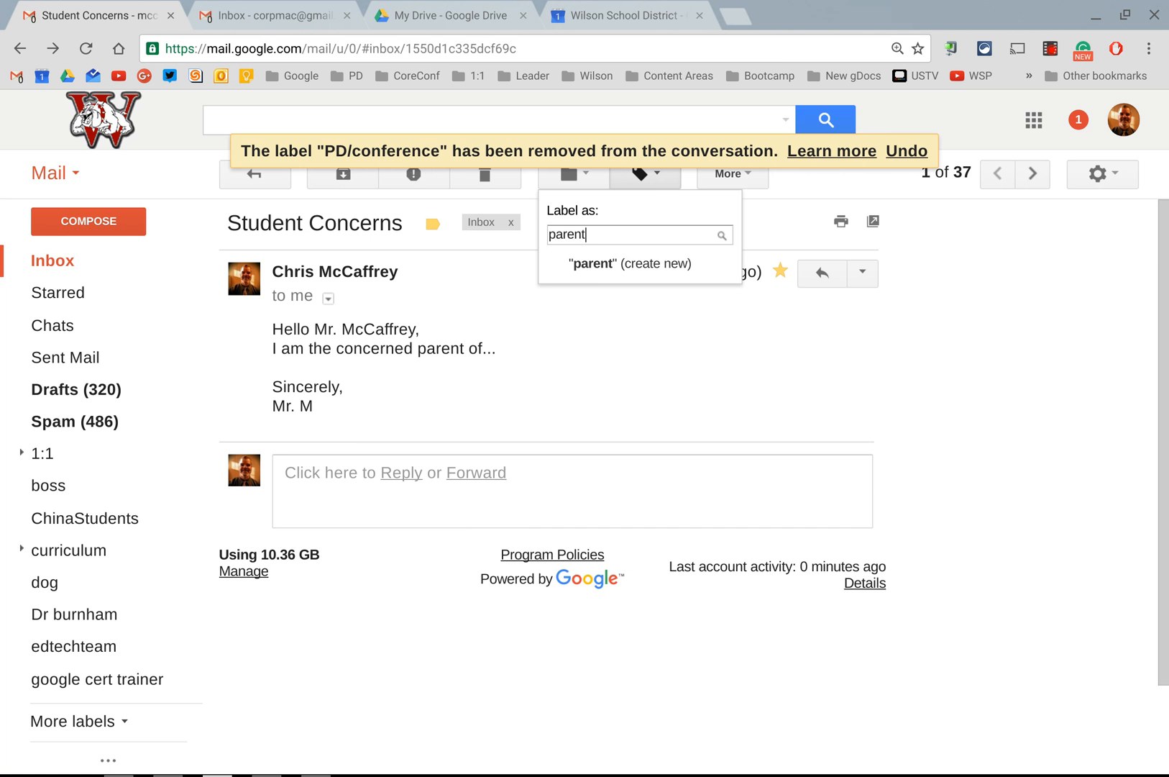
{"action": "left_click", "coordinate": [608, 266]}
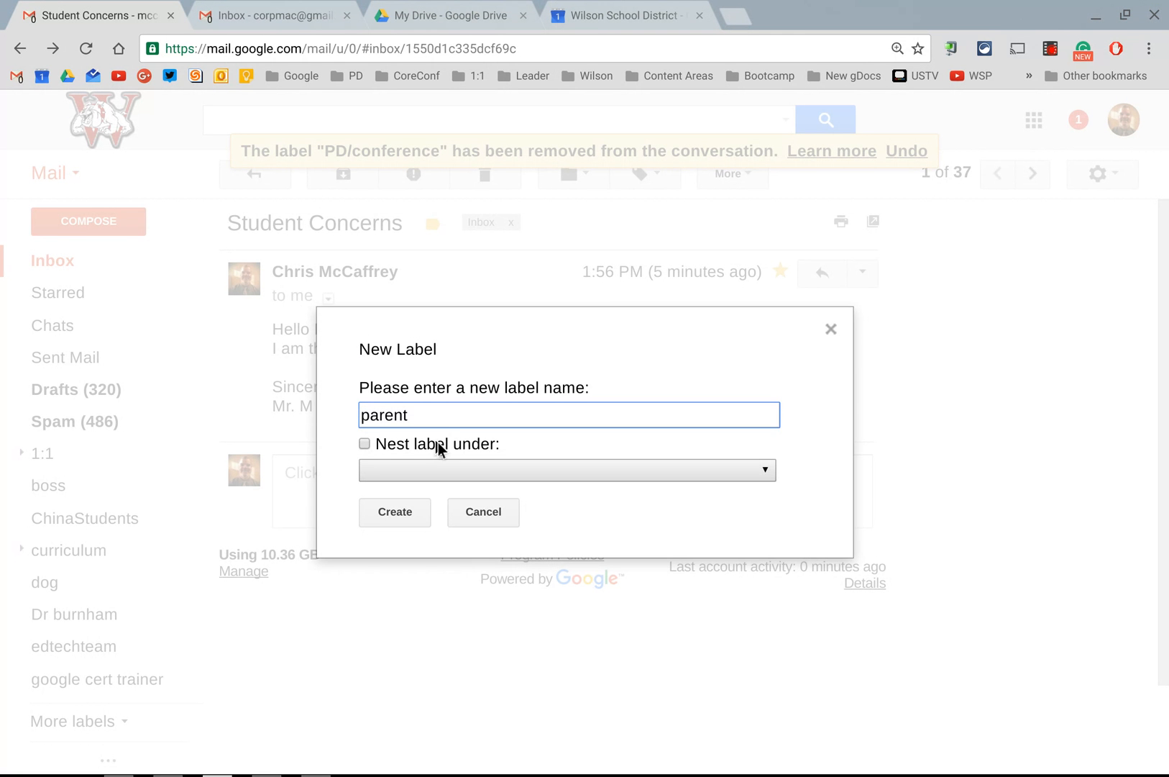
{"action": "left_click", "coordinate": [388, 517]}
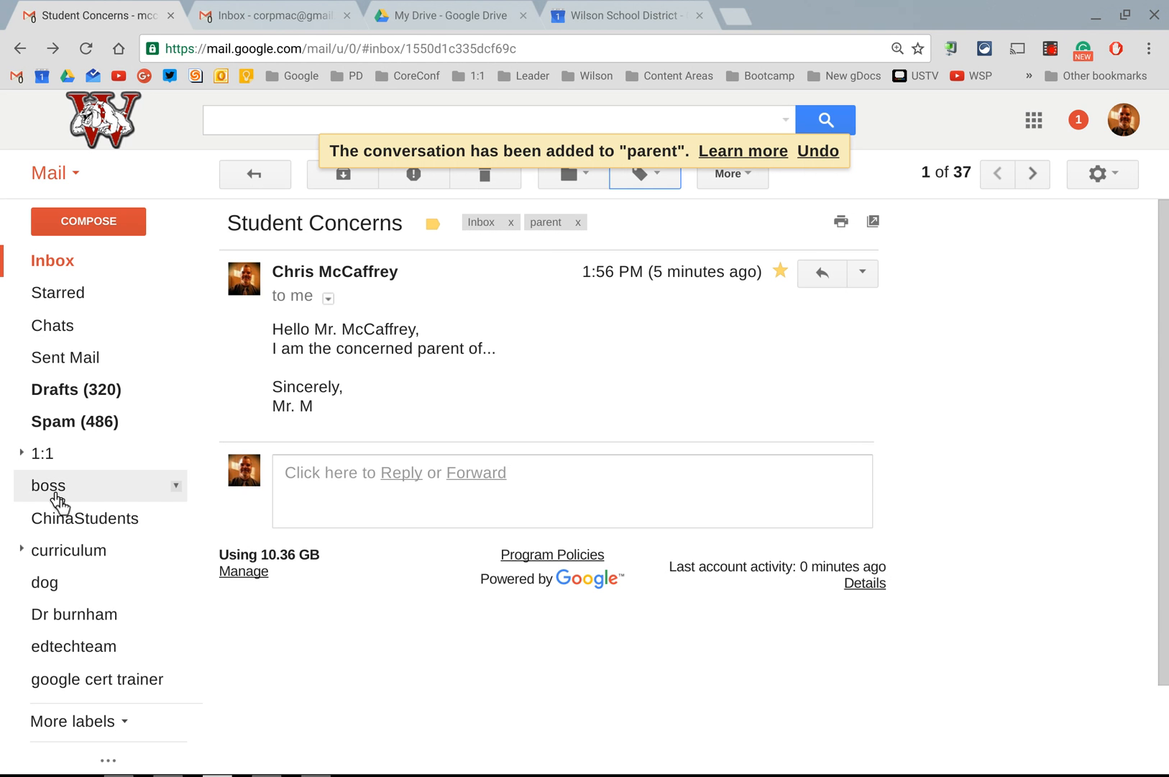
Step: Expand the full label list and view the messages labelled parent
{"action": "left_click", "coordinate": [54, 725]}
{"action": "scroll", "coordinate": [98, 618], "scroll_direction": "down", "scroll_amount": 6}
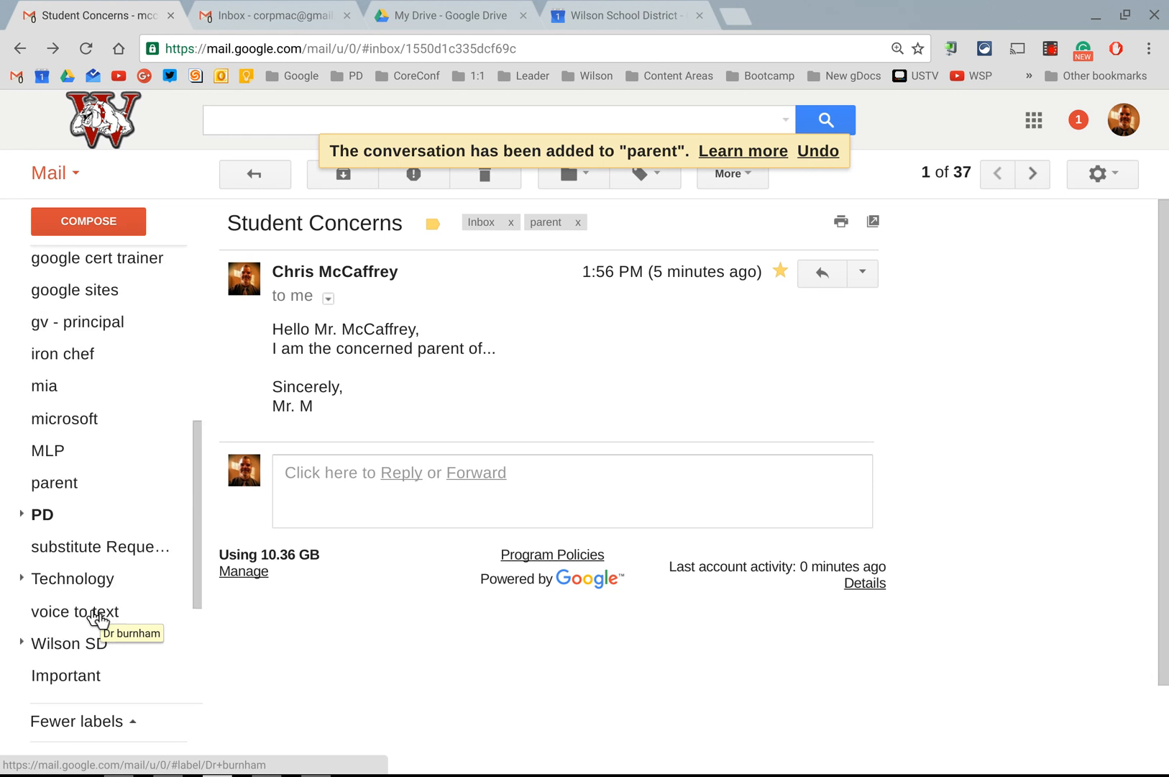
{"action": "left_click", "coordinate": [62, 425]}
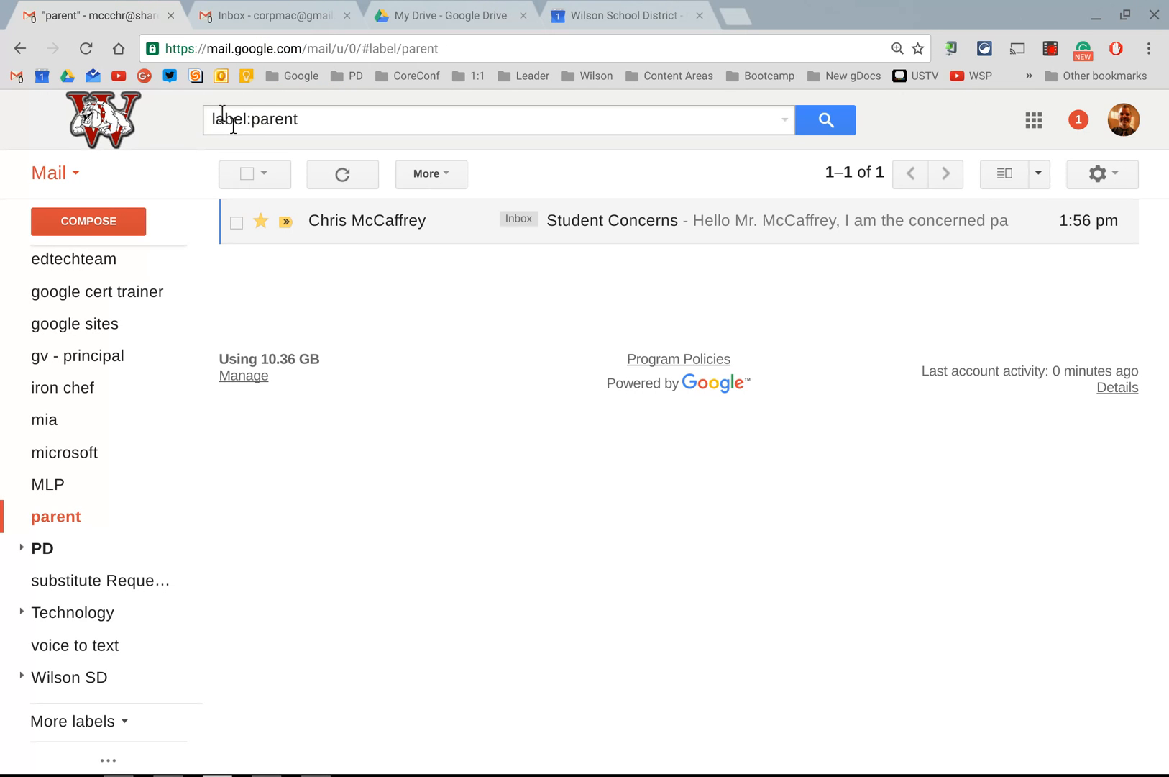
Step: Enter parent as the mail search term to view its suggestions, and close them without running the search
{"action": "triple_click", "coordinate": [318, 121]}
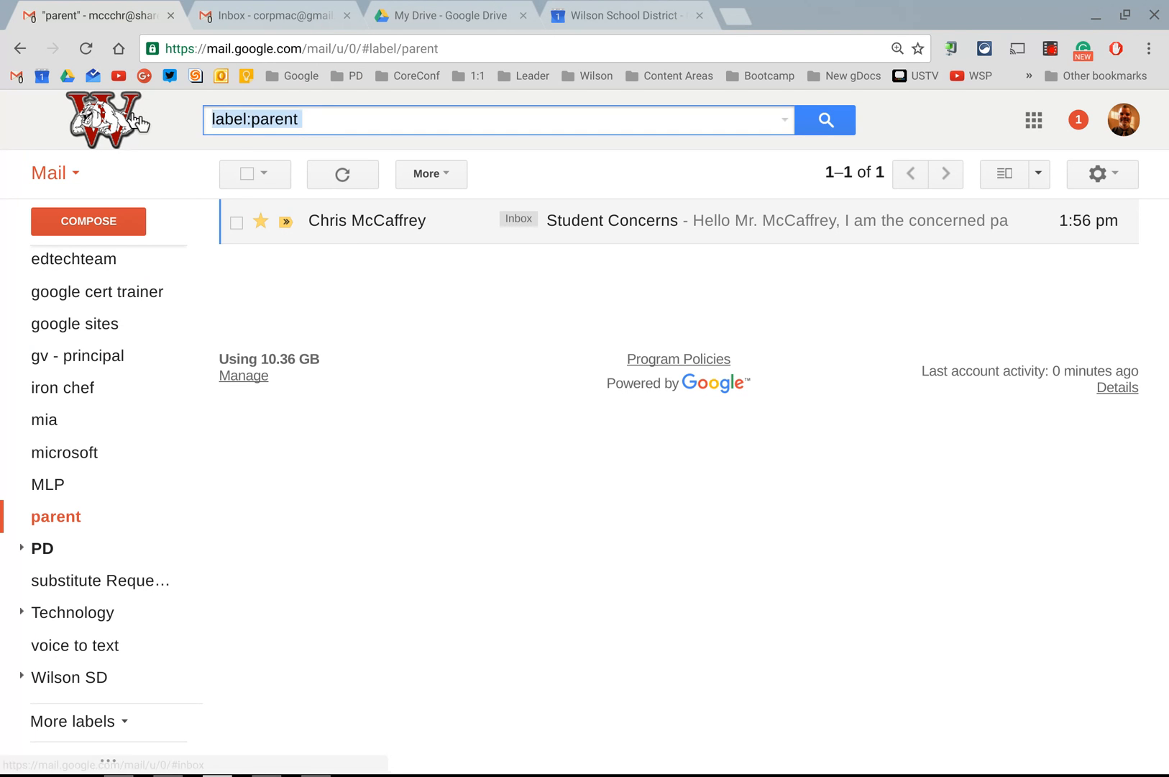
{"action": "type", "text": "parent"}
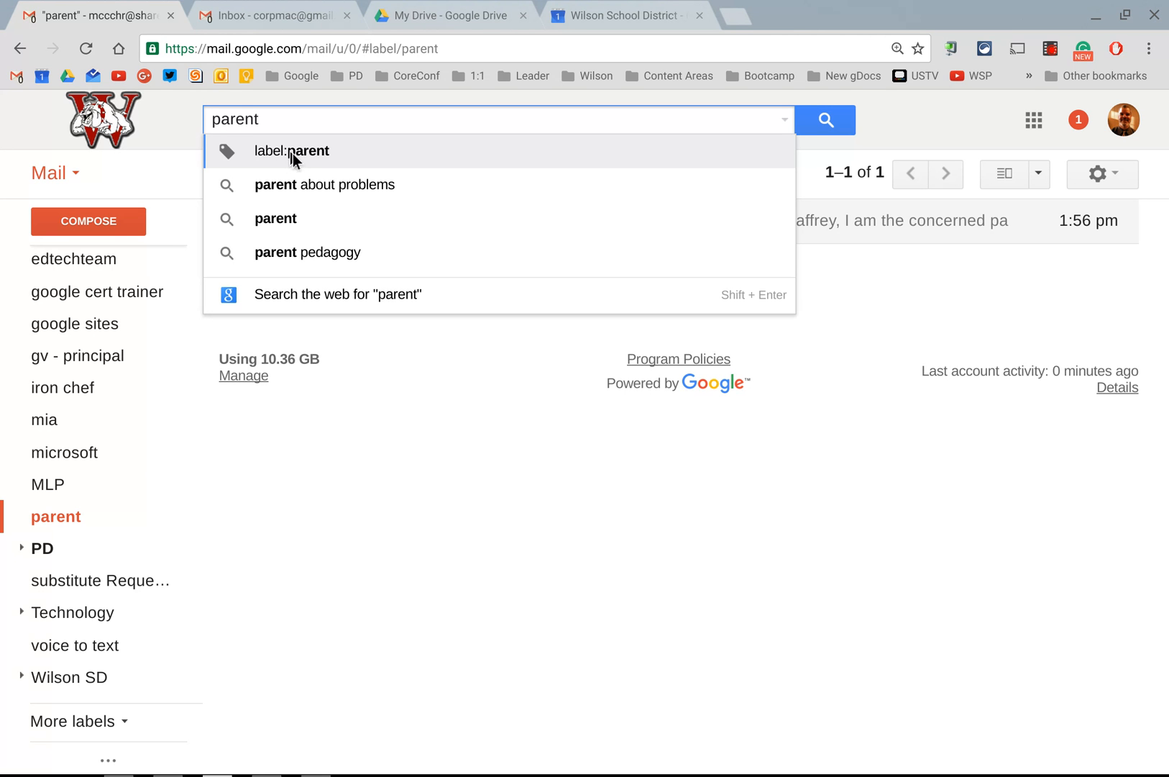
{"action": "left_click", "coordinate": [828, 147]}
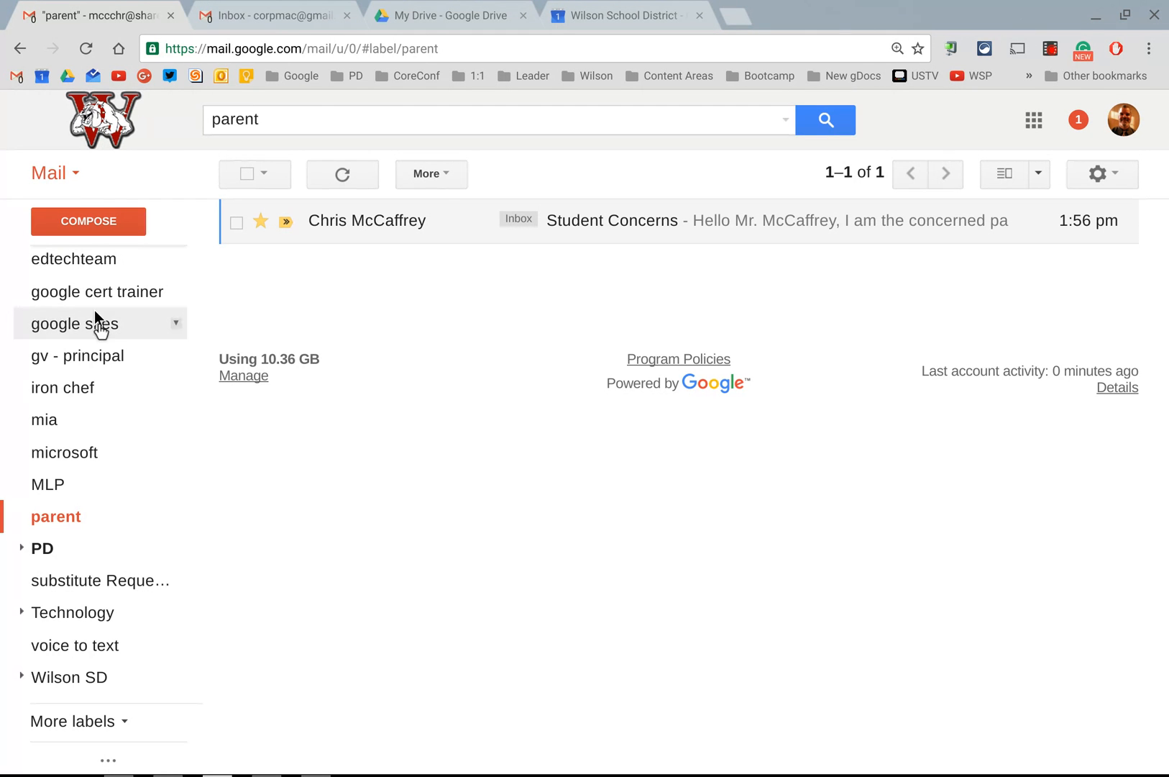
Step: Return to the inbox and look through the full label list, collapsing and expanding it again
{"action": "left_click", "coordinate": [72, 721]}
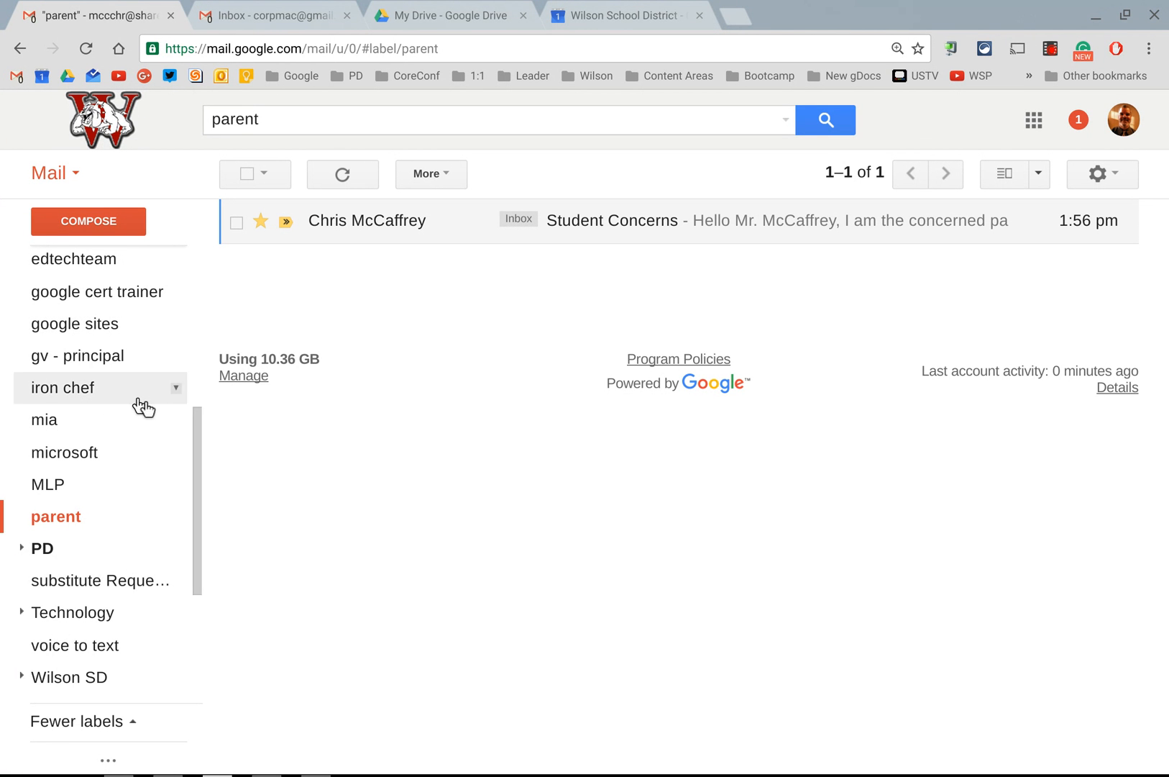
{"action": "scroll", "coordinate": [140, 405], "scroll_direction": "up", "scroll_amount": 5}
{"action": "left_click", "coordinate": [61, 260]}
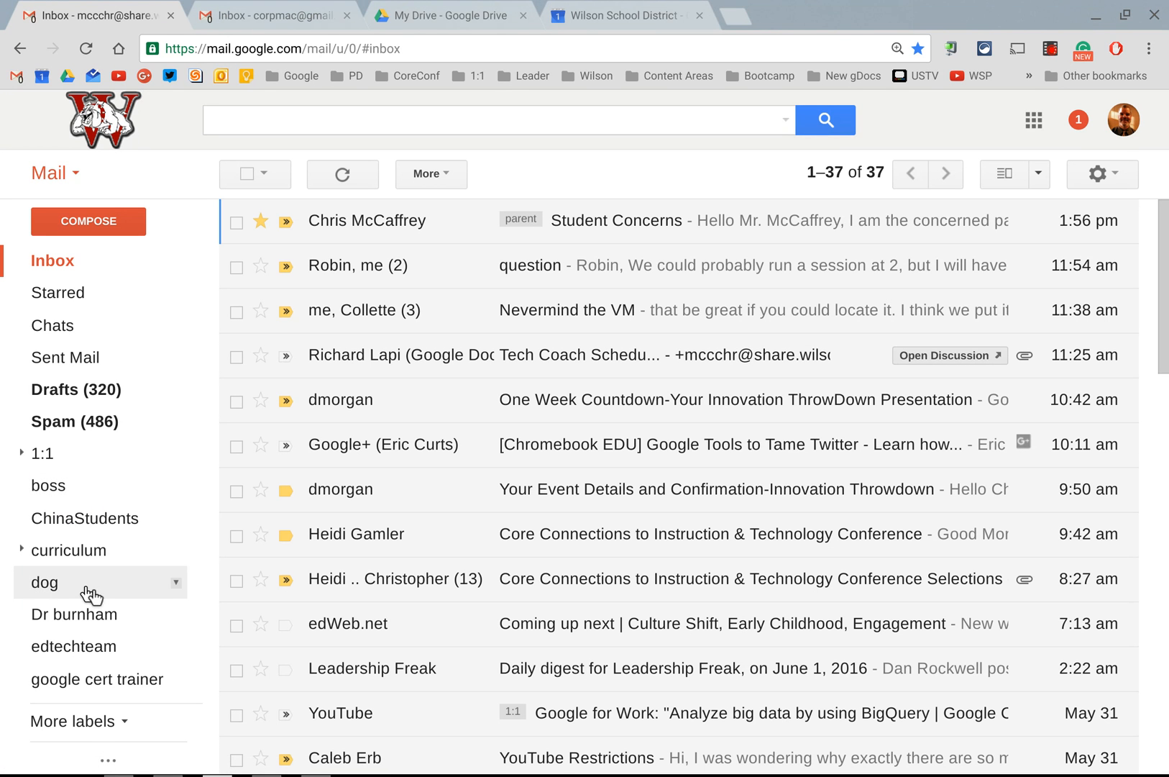
{"action": "left_click", "coordinate": [66, 727]}
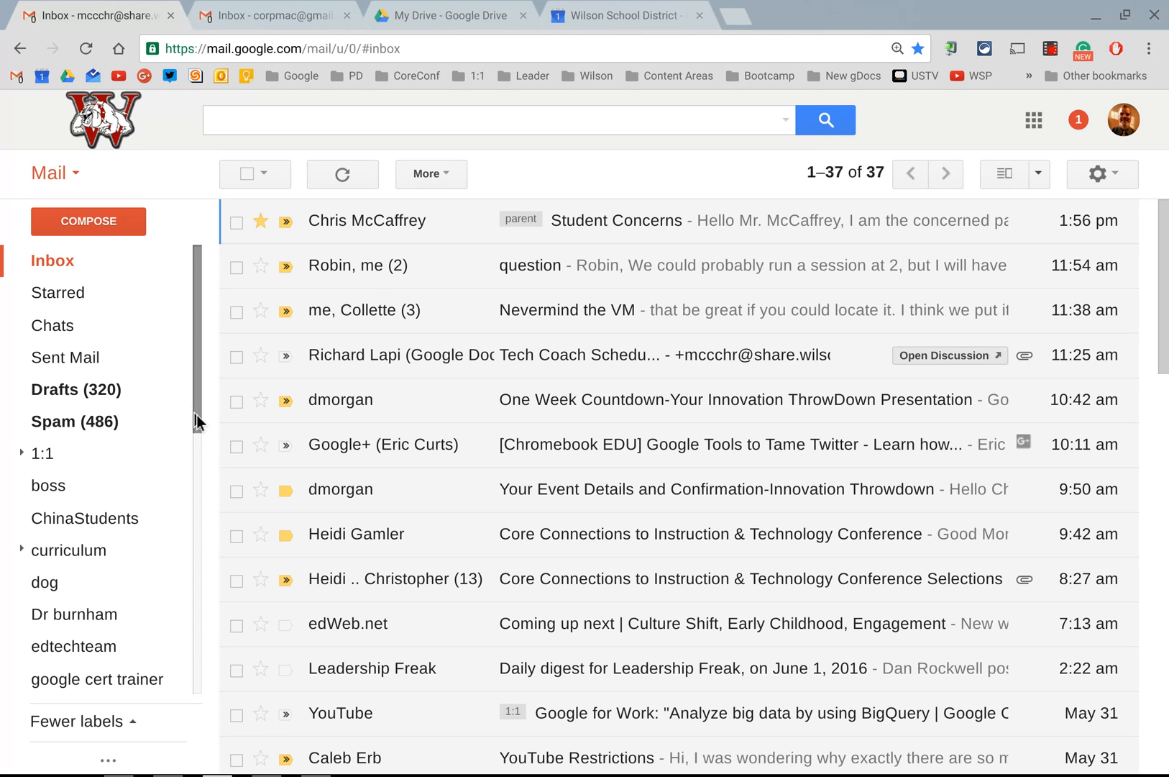
{"action": "left_click_drag", "start_coordinate": [197, 415], "coordinate": [194, 460]}
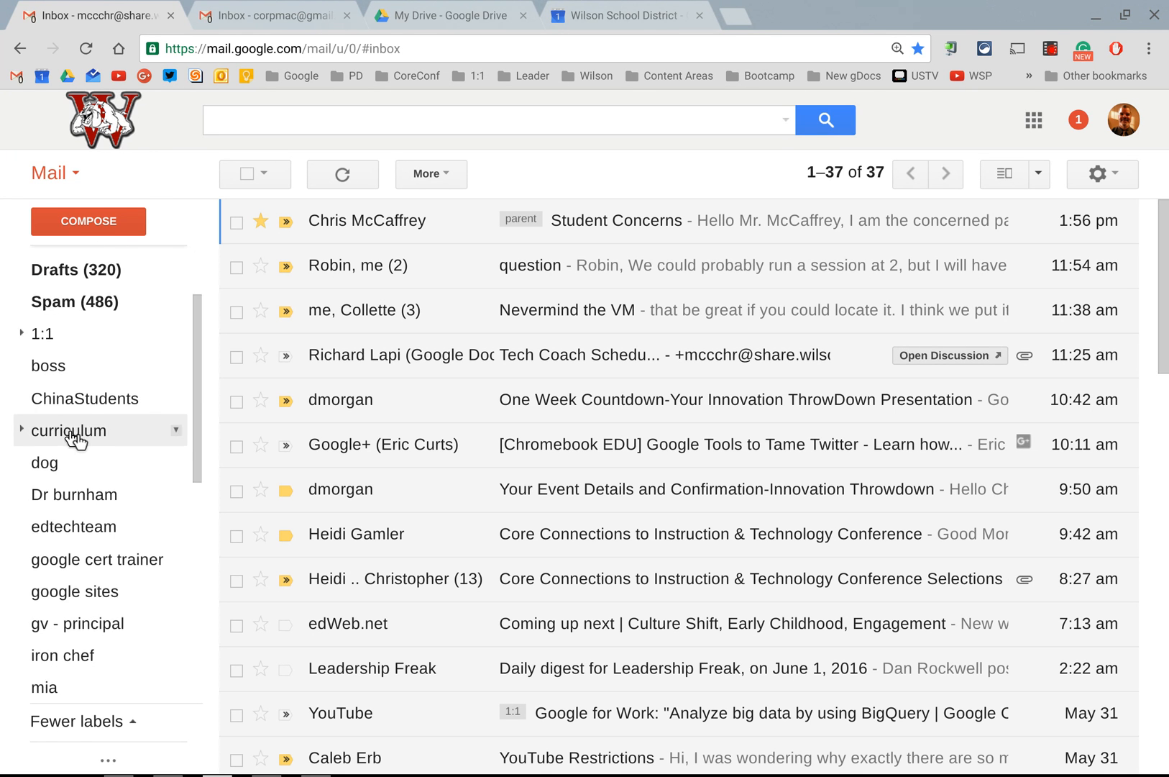
{"action": "scroll", "coordinate": [70, 433], "scroll_direction": "down", "scroll_amount": 1}
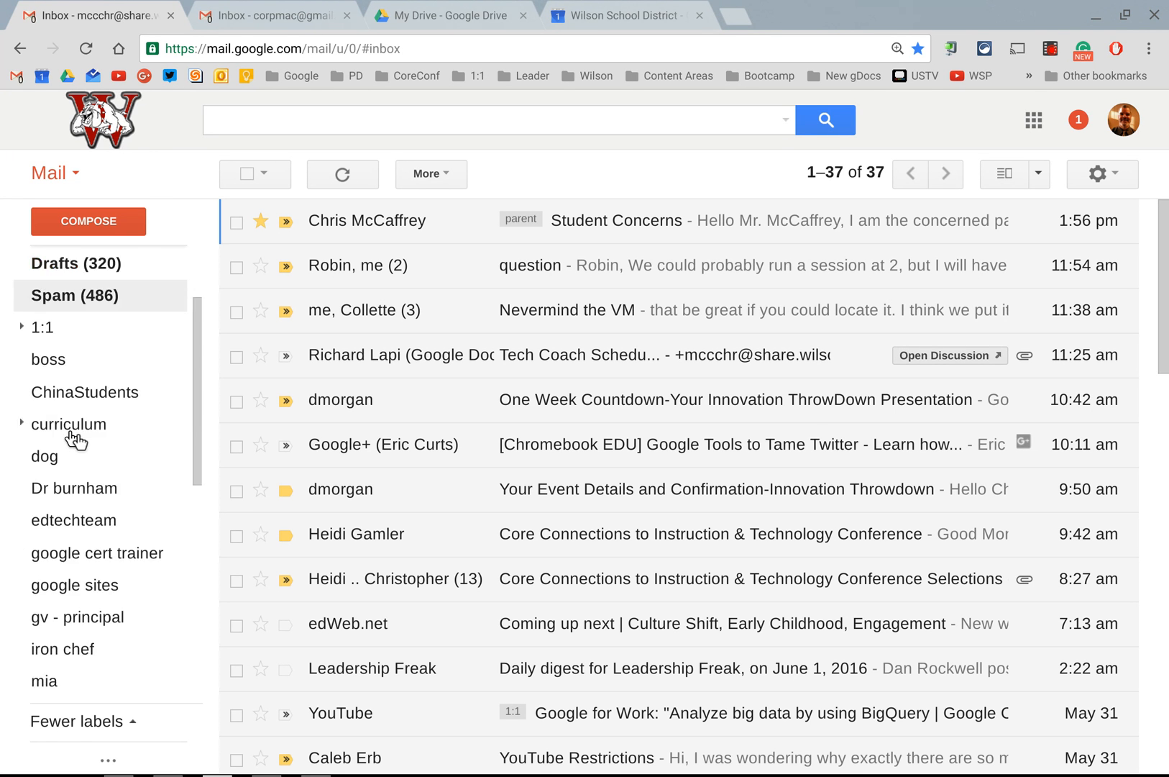
{"action": "left_click", "coordinate": [75, 725]}
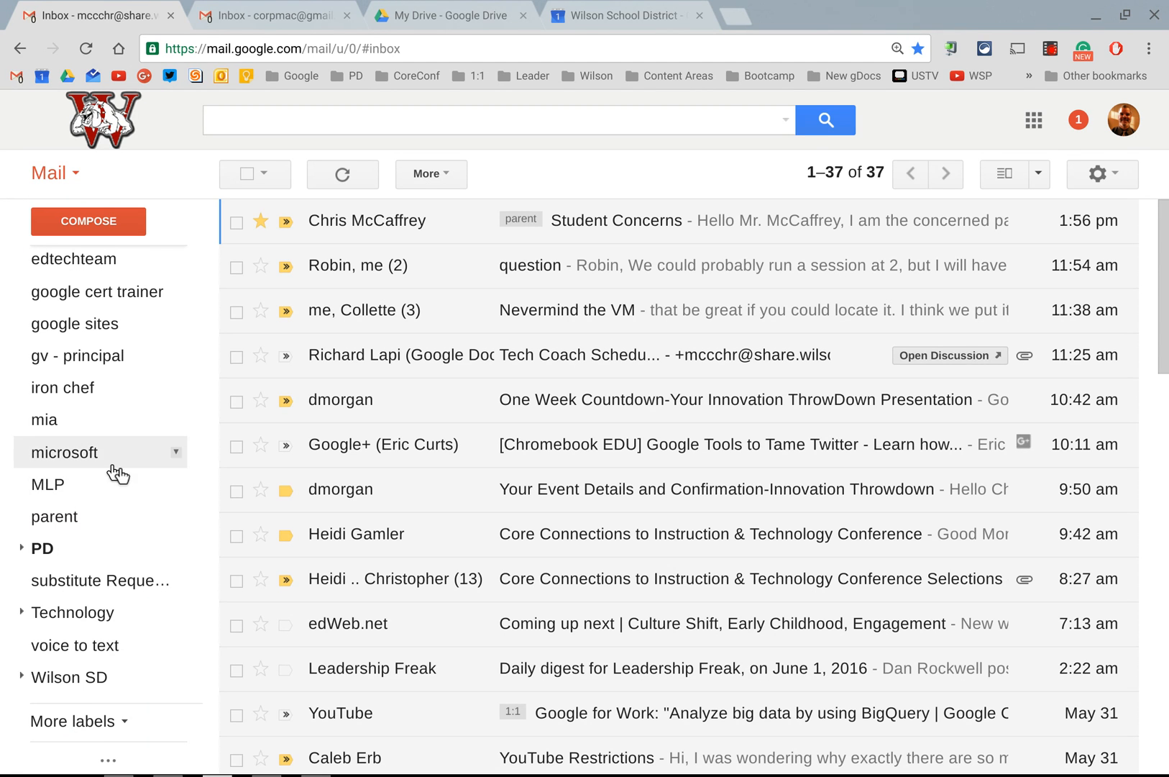
{"action": "left_click", "coordinate": [75, 721]}
{"action": "scroll", "coordinate": [138, 553], "scroll_direction": "down", "scroll_amount": 3}
{"action": "scroll", "coordinate": [138, 553], "scroll_direction": "up", "scroll_amount": 10}
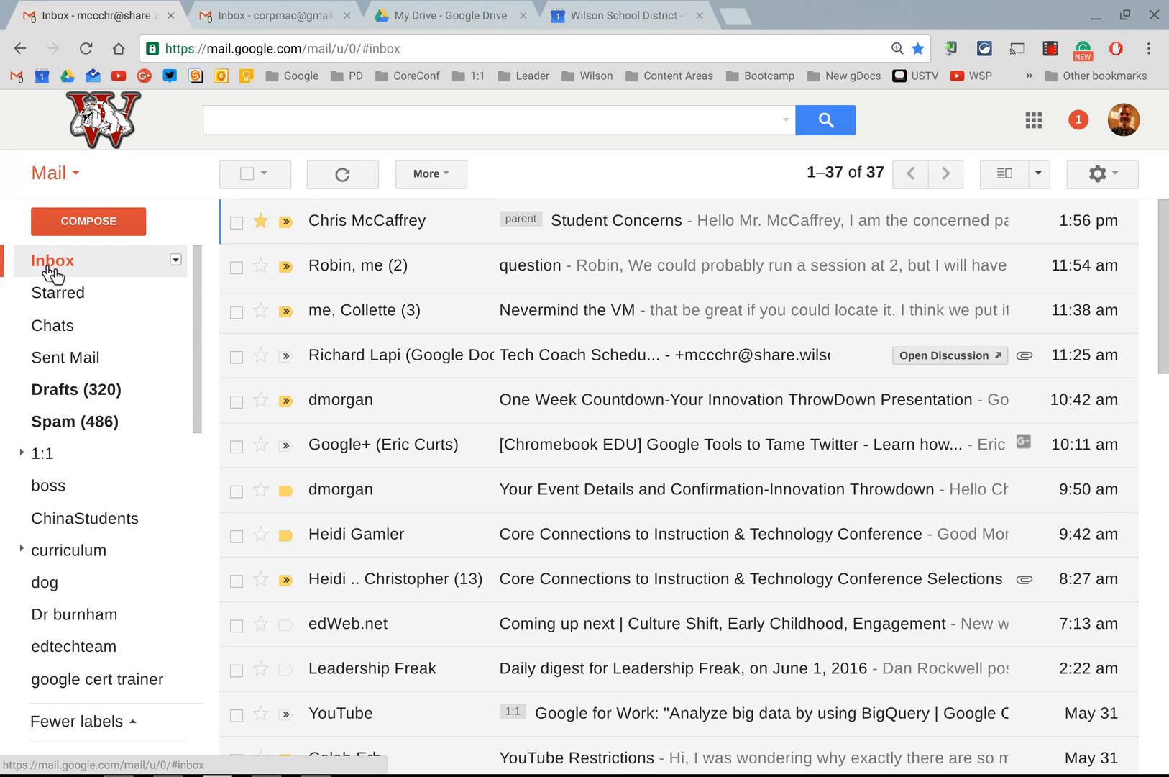
Step: Open the Student Concerns email and apply a new un-nested label named special education to it
{"action": "left_click", "coordinate": [372, 228]}
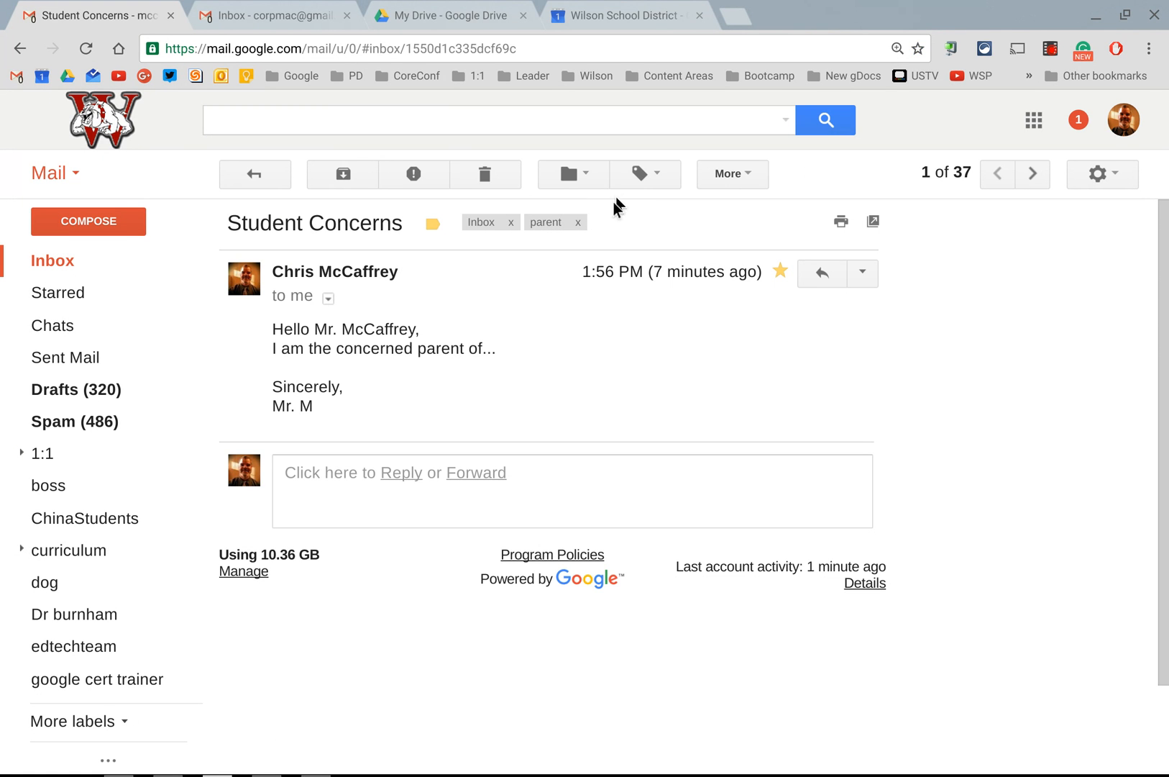
{"action": "left_click", "coordinate": [665, 175]}
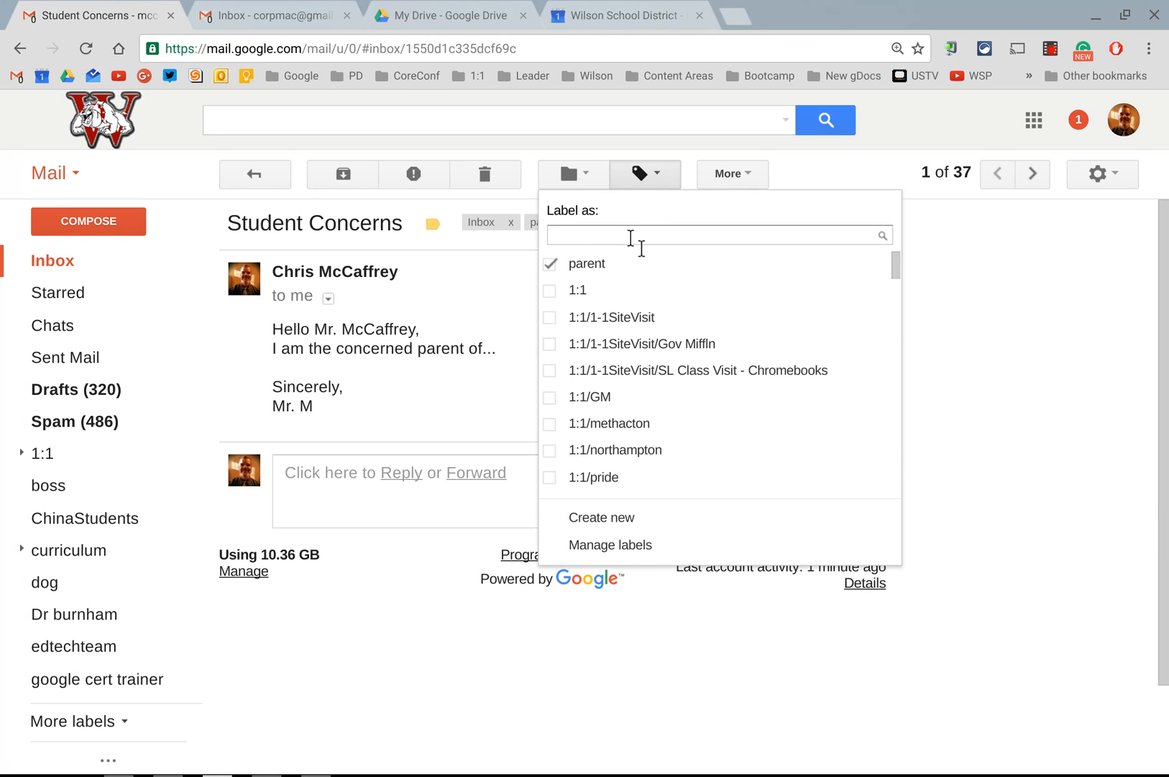
{"action": "type", "text": "spec"}
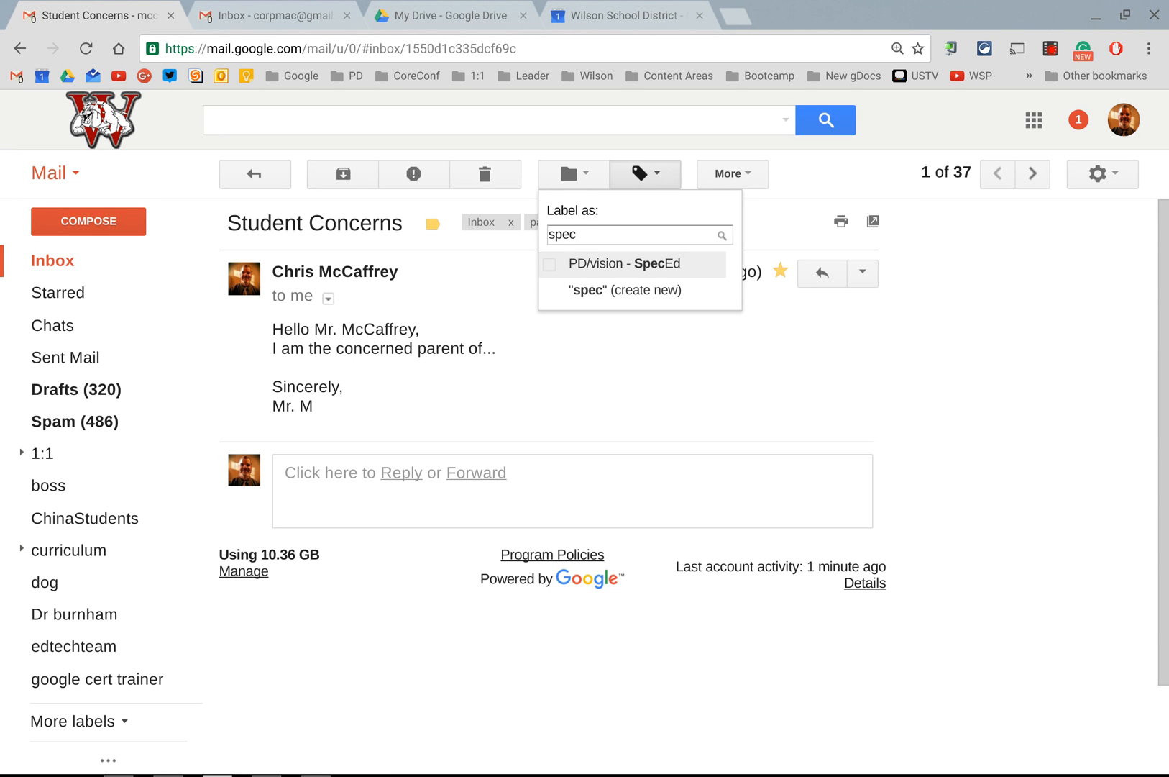
{"action": "type", "text": " education"}
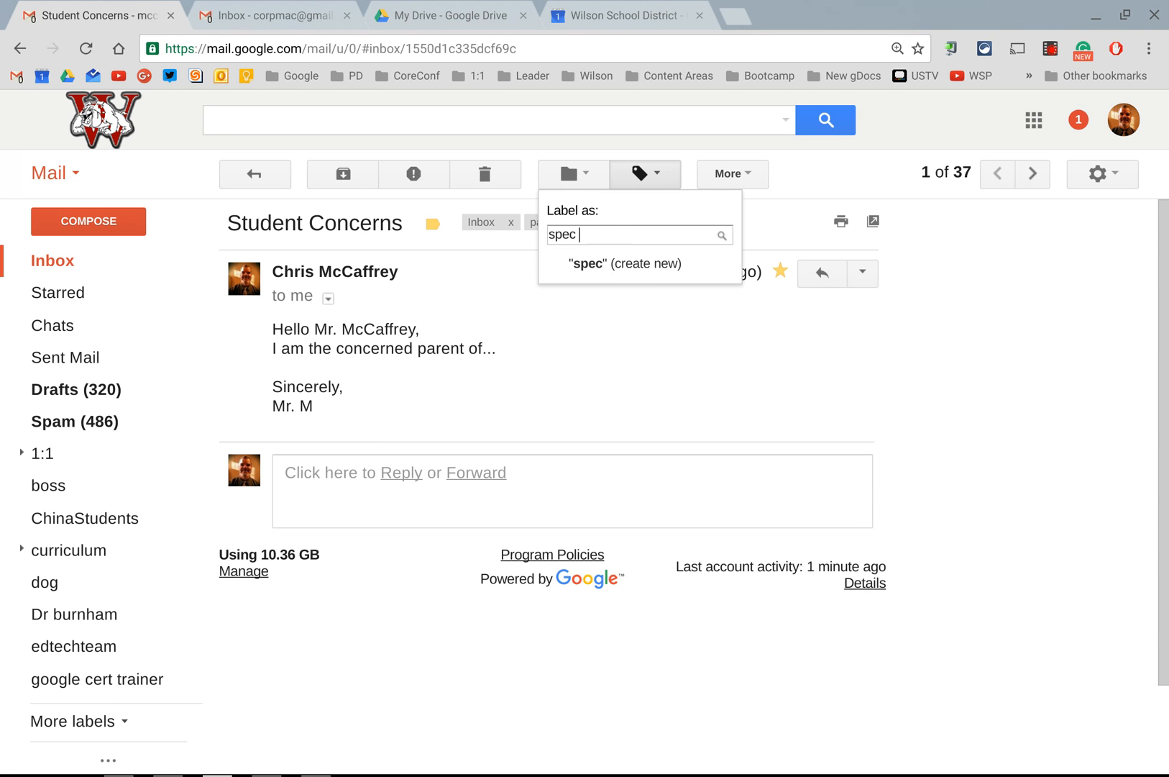
{"action": "left_click", "coordinate": [577, 236]}
{"action": "type", "text": "ial education"}
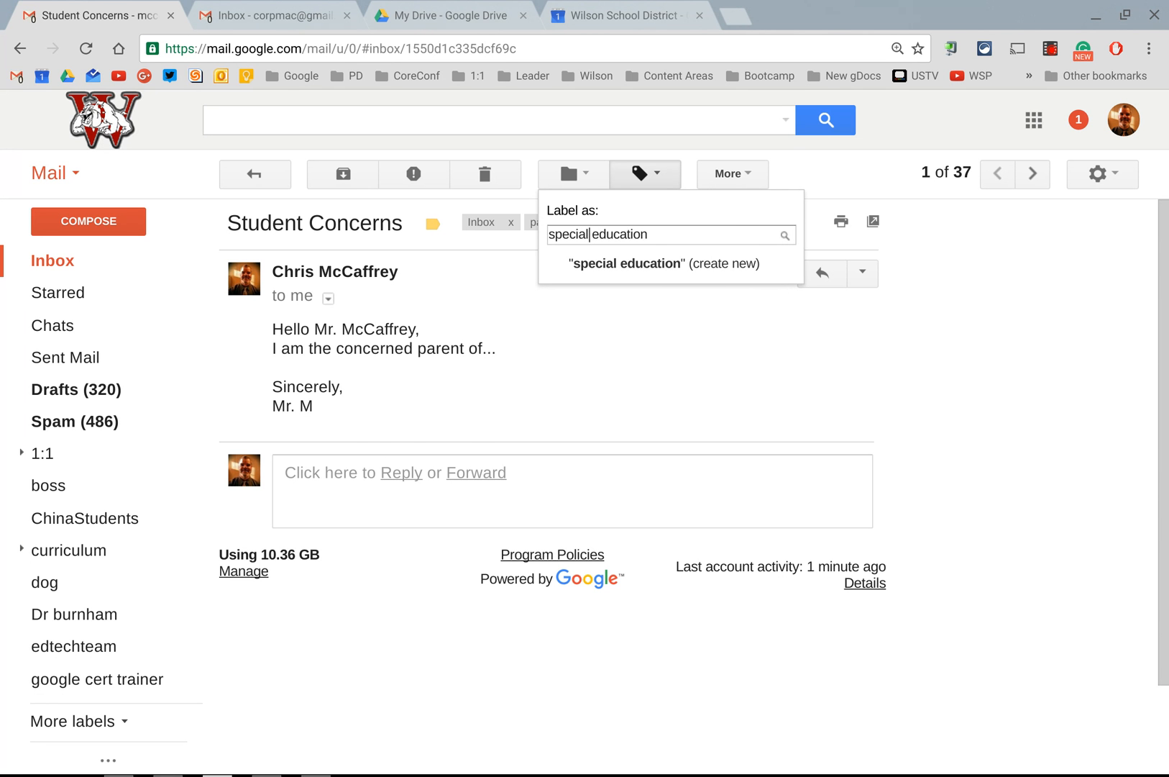
{"action": "left_click", "coordinate": [692, 267]}
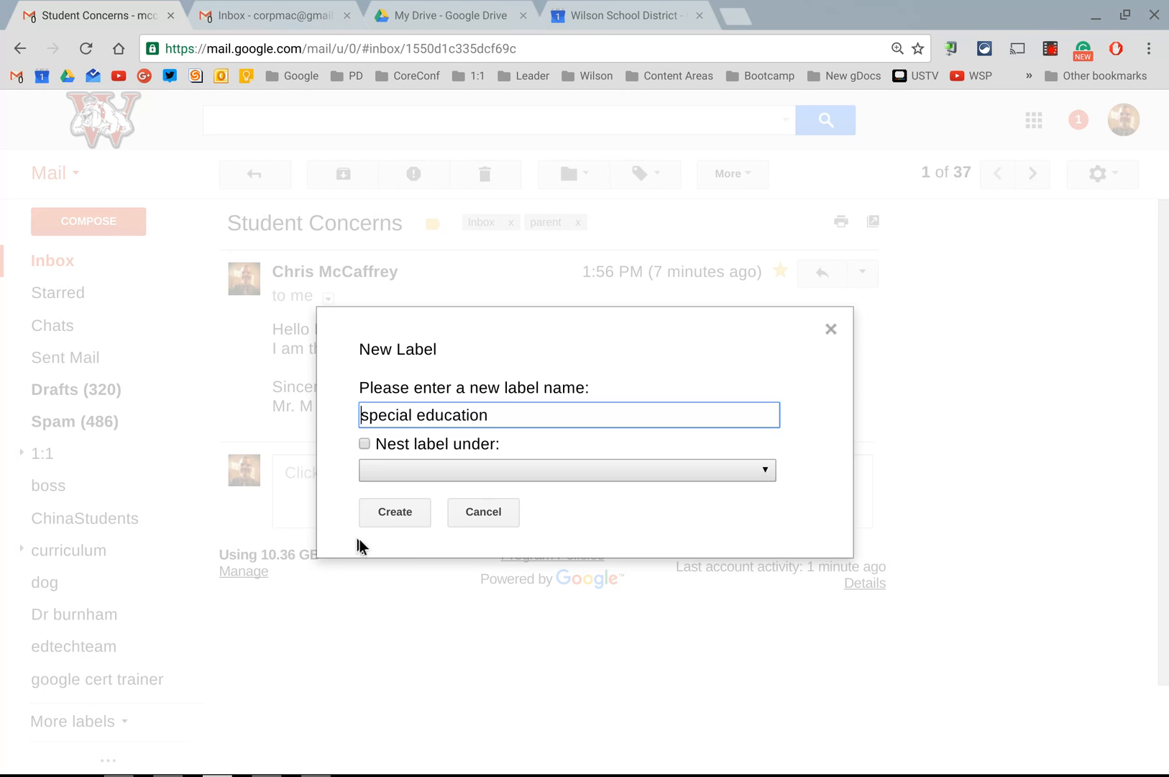
{"action": "left_click", "coordinate": [392, 514]}
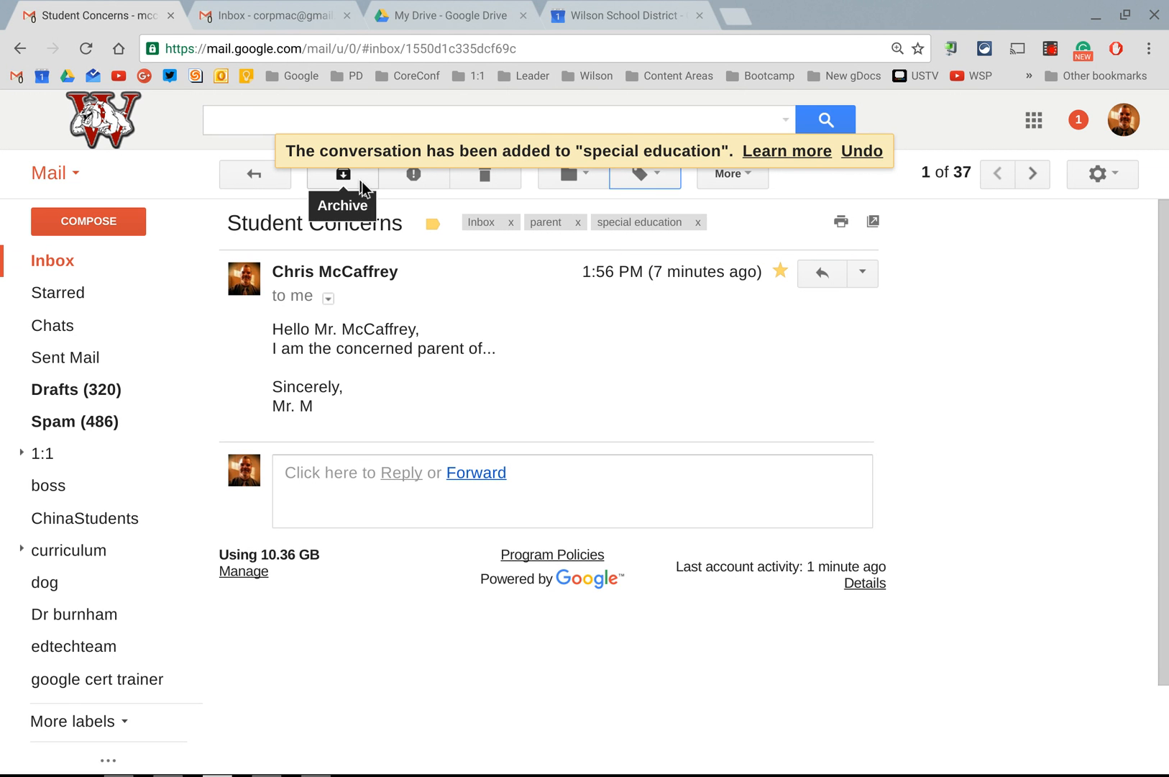
Step: Archive the Student Concerns email by removing its Inbox label, undo that, and reopen the email from the inbox
{"action": "left_click", "coordinate": [511, 226]}
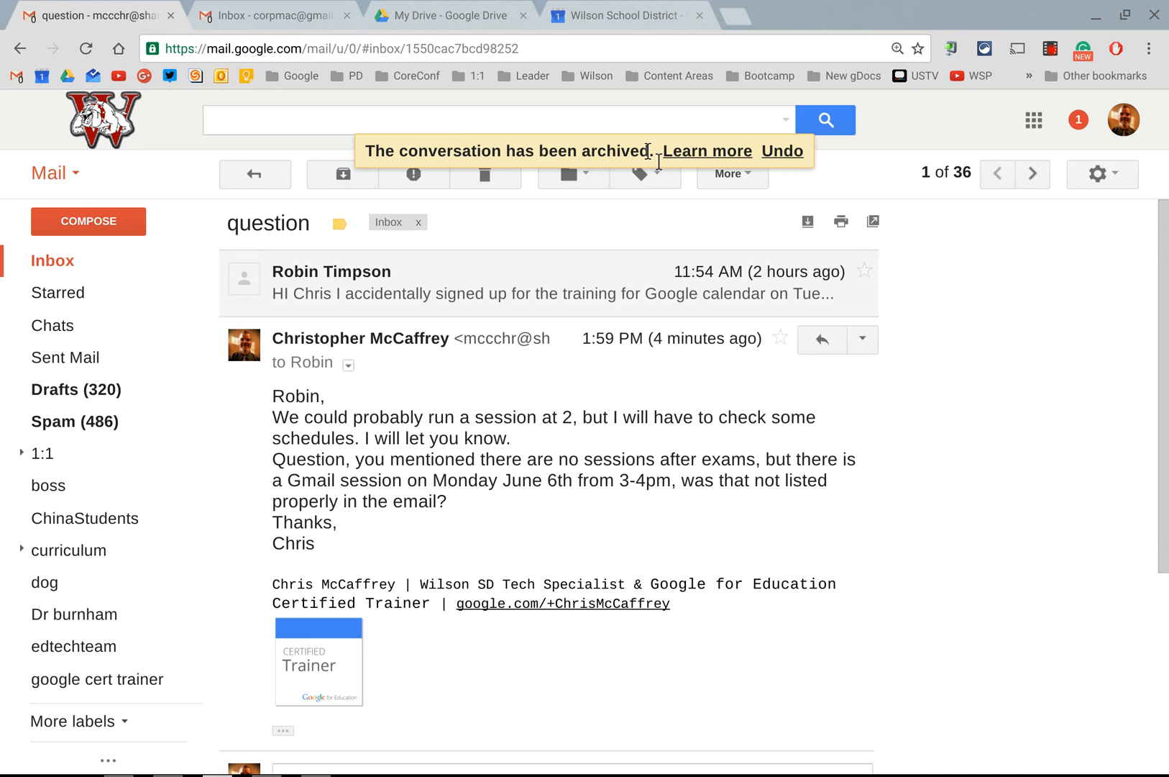
{"action": "left_click", "coordinate": [791, 151]}
{"action": "left_click", "coordinate": [82, 261]}
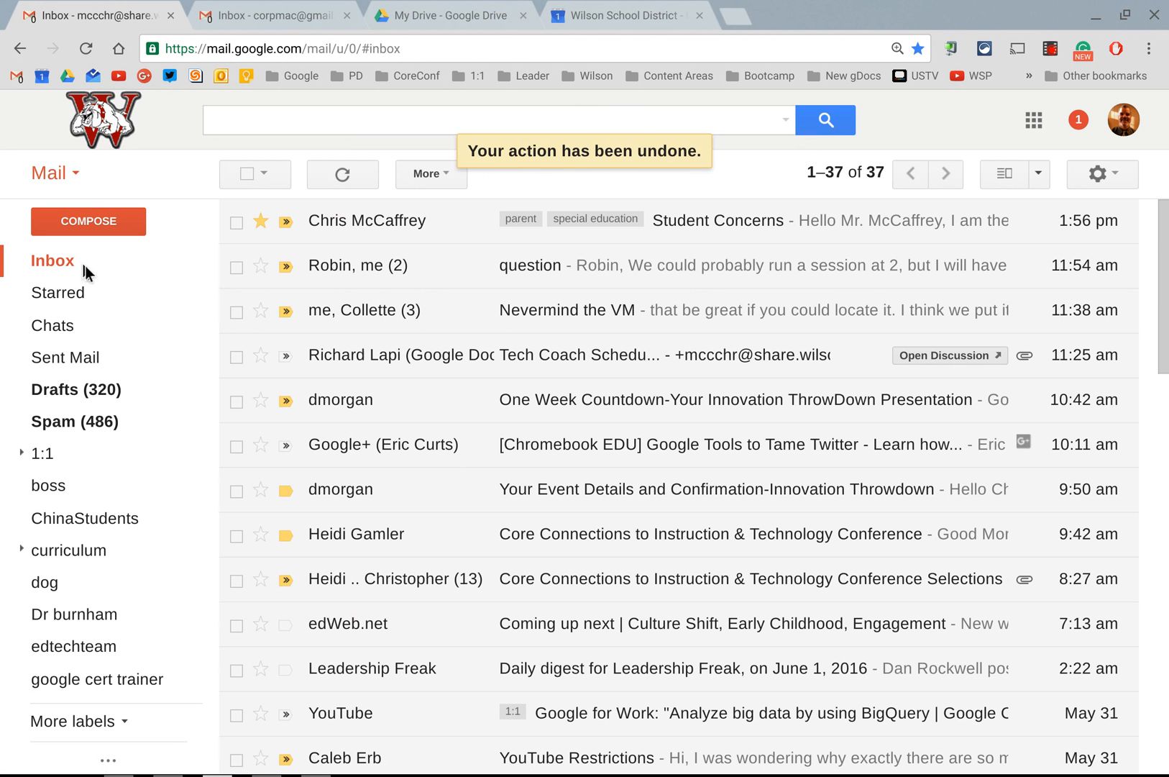
{"action": "left_click", "coordinate": [420, 228]}
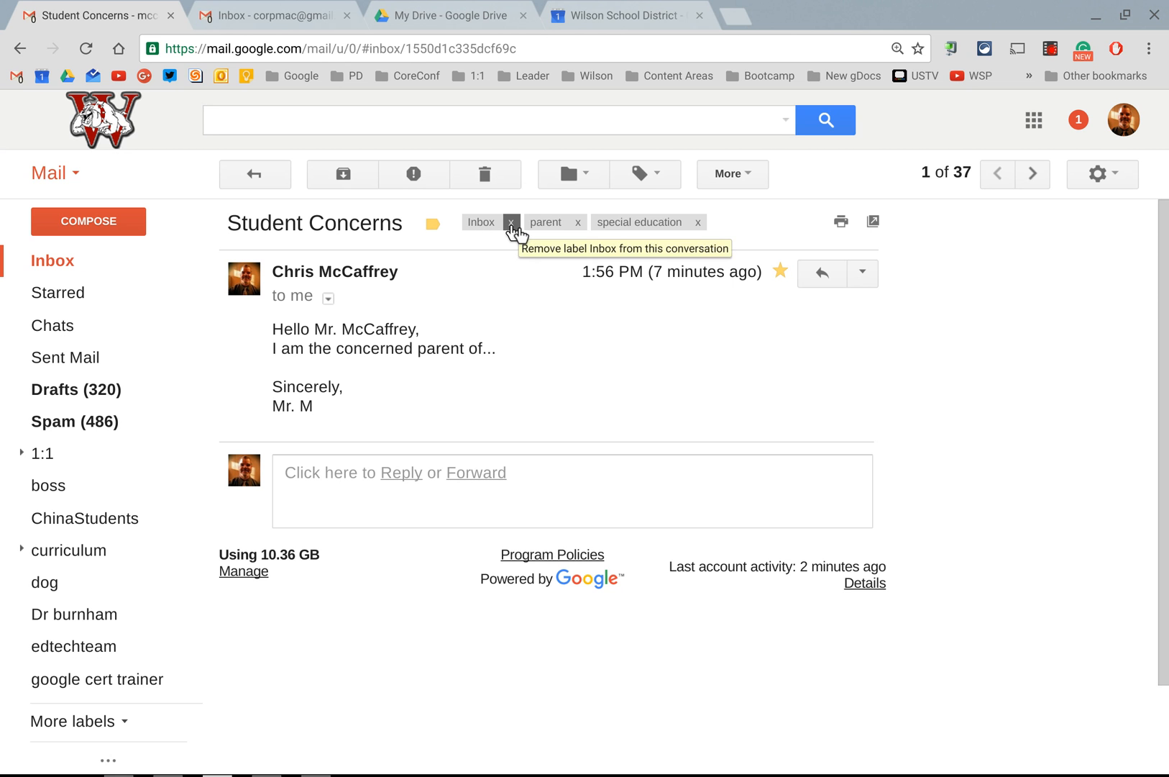
Step: Look through the labels offered for the Student Concerns email, close that list and open the Labels page of the mail settings
{"action": "left_click", "coordinate": [642, 175]}
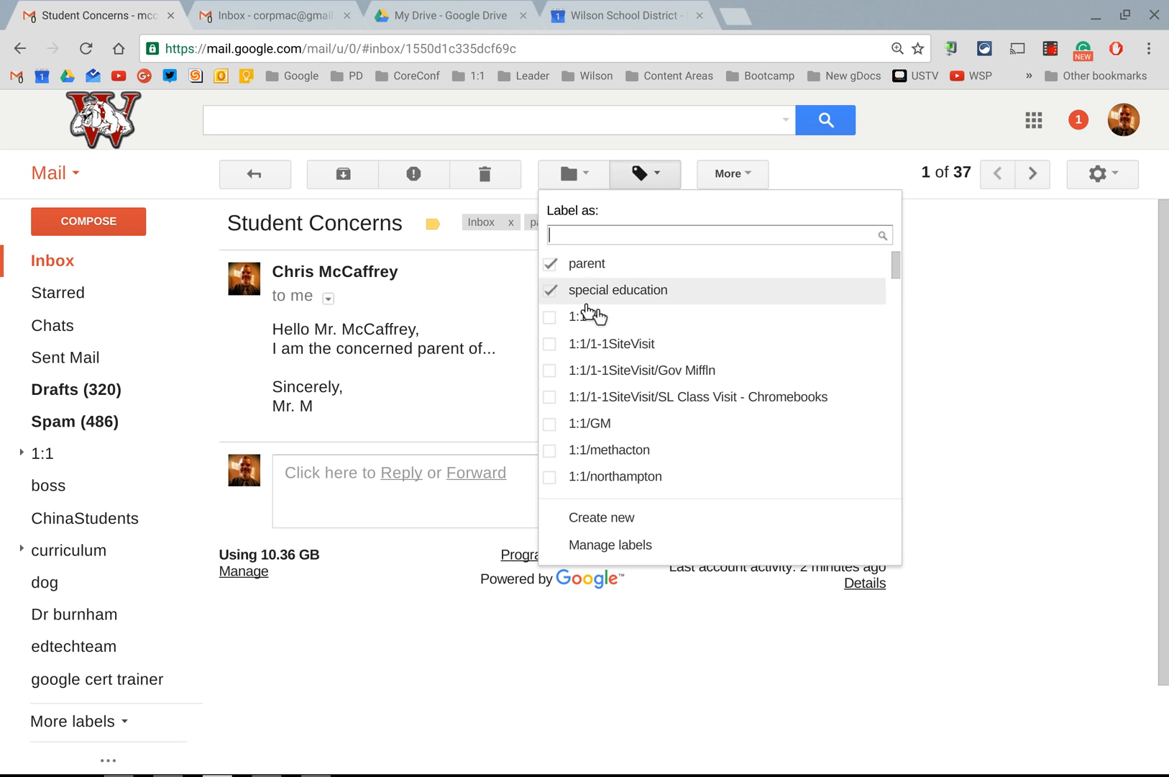
{"action": "scroll", "coordinate": [614, 333], "scroll_direction": "down", "scroll_amount": 10}
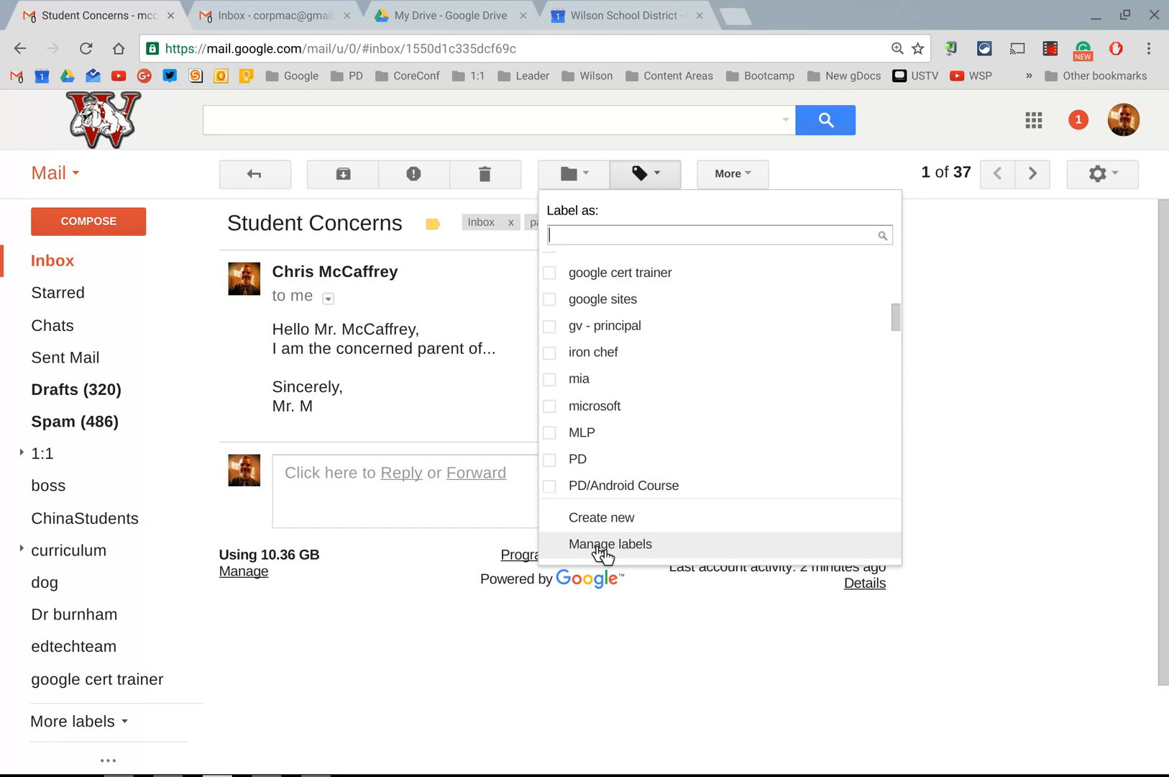
{"action": "left_click", "coordinate": [952, 433]}
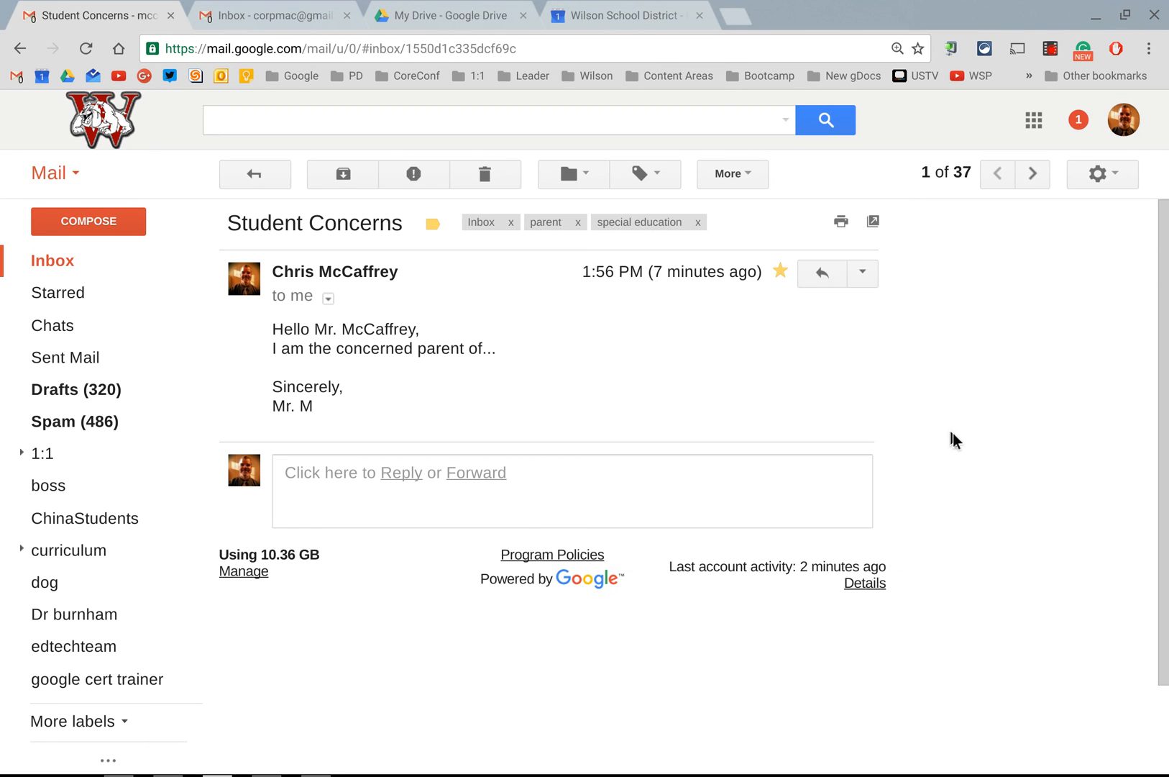
{"action": "left_click", "coordinate": [1098, 186]}
{"action": "left_click", "coordinate": [1010, 403]}
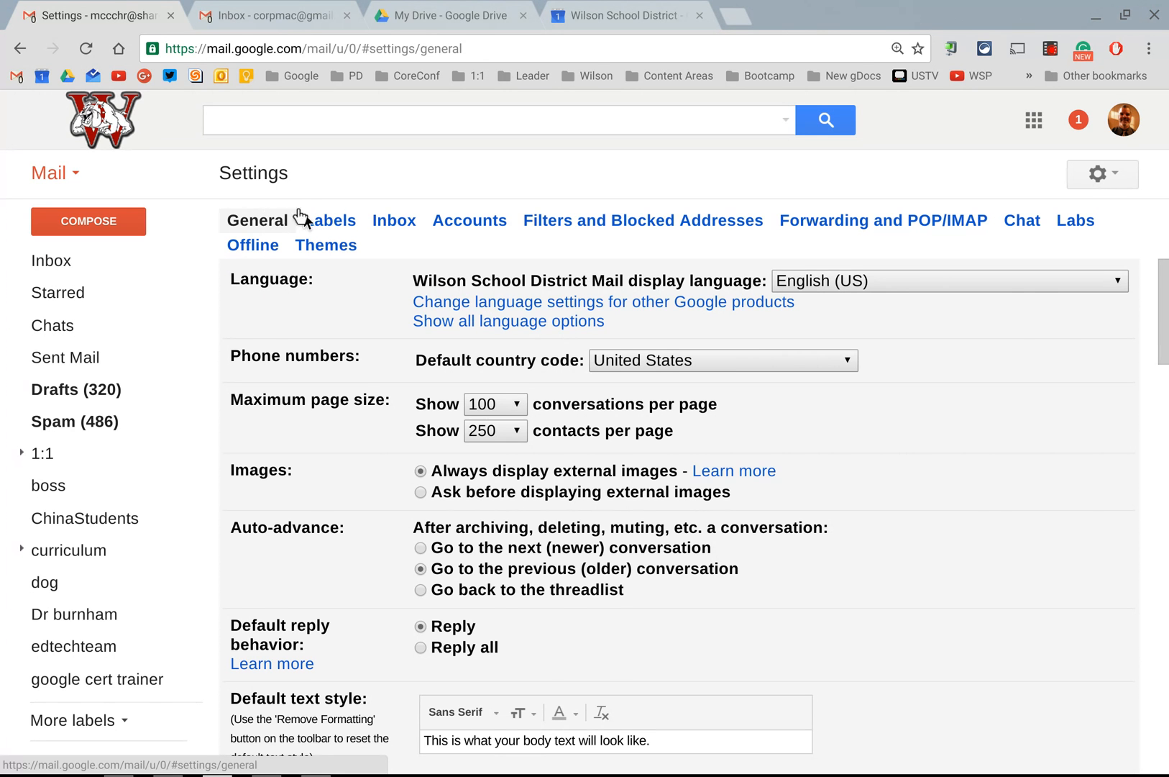
{"action": "left_click", "coordinate": [330, 220]}
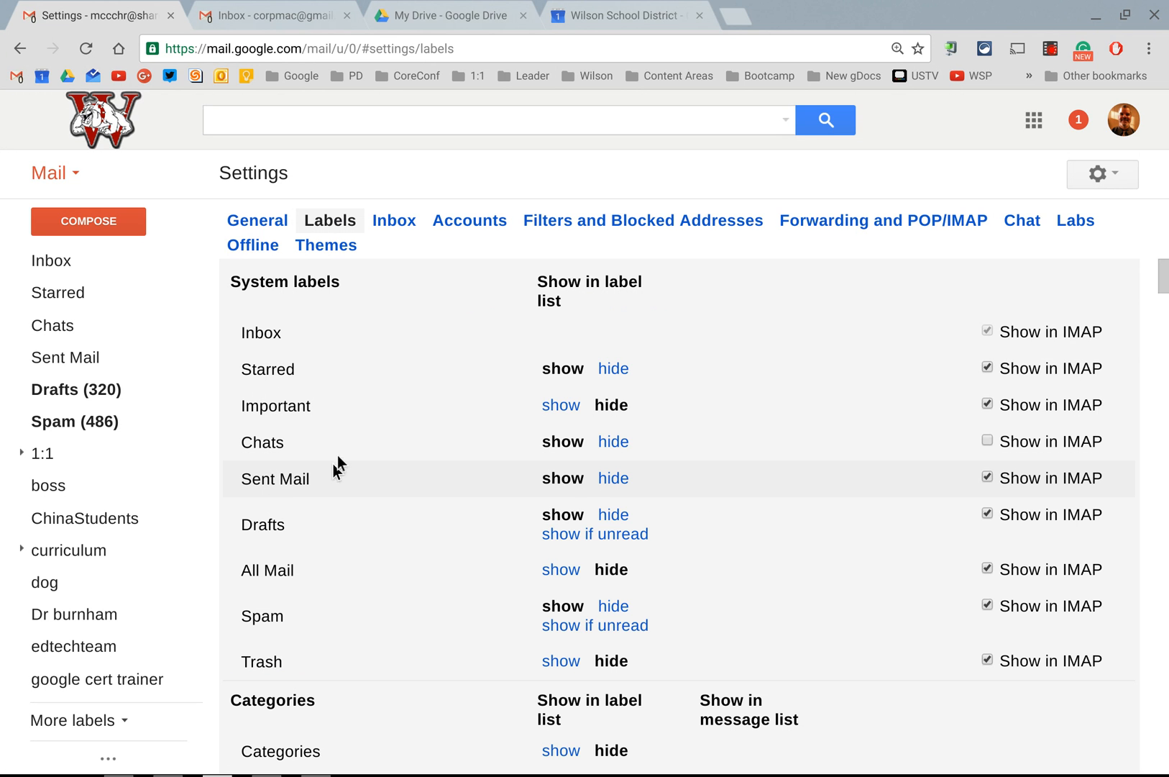
Step: Examine the visibility options for system labels, categories, circles and custom labels on the Labels settings page
{"action": "double_click", "coordinate": [269, 414]}
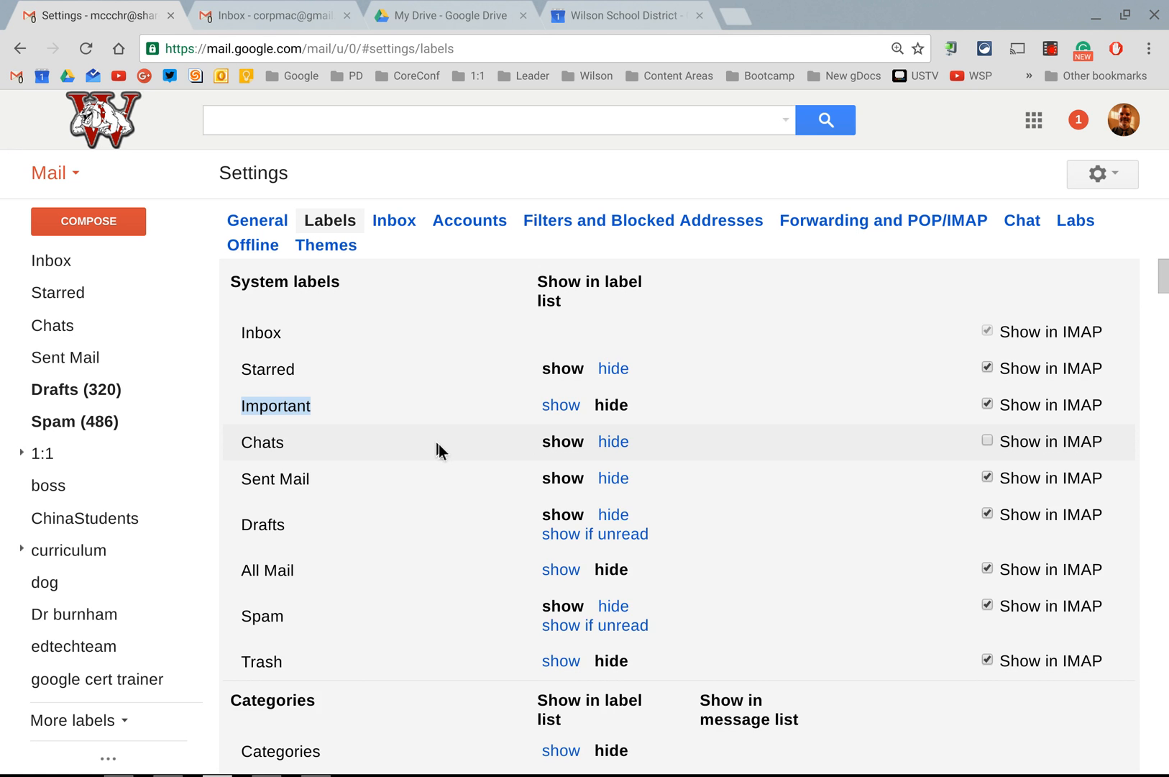
{"action": "scroll", "coordinate": [437, 443], "scroll_direction": "down", "scroll_amount": 5}
{"action": "scroll", "coordinate": [437, 437], "scroll_direction": "down", "scroll_amount": 1}
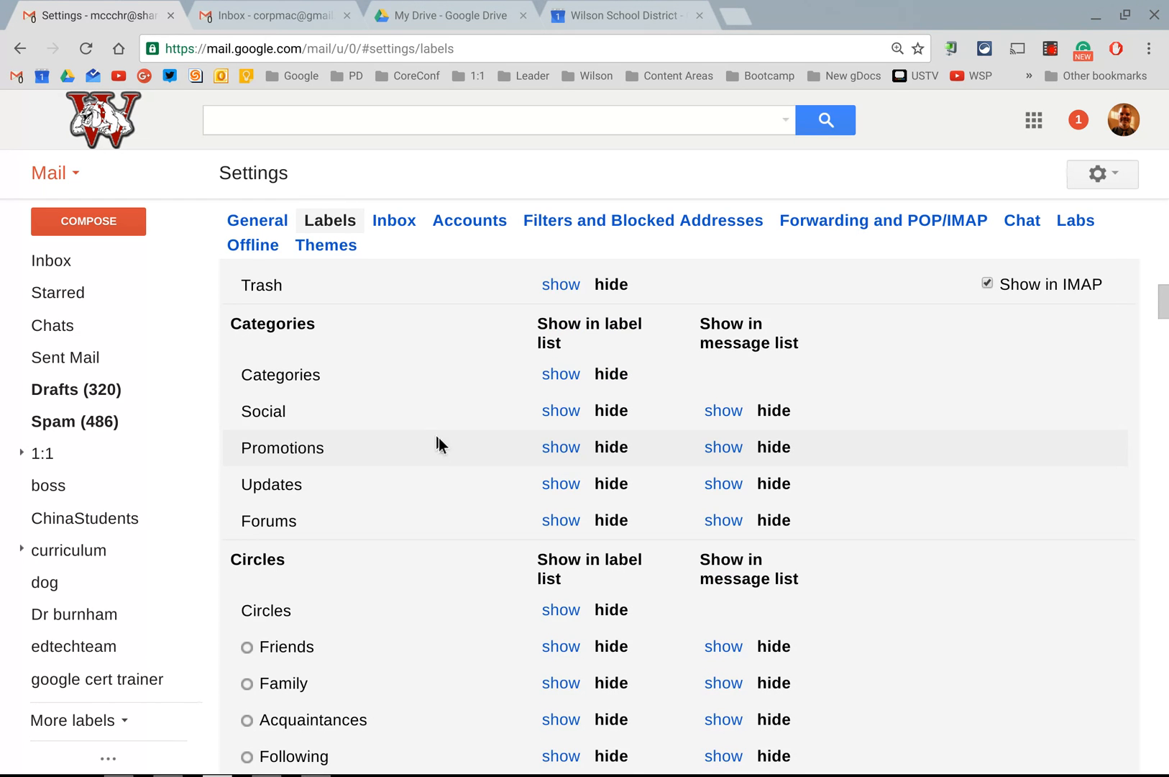
{"action": "scroll", "coordinate": [418, 367], "scroll_direction": "down", "scroll_amount": 3}
{"action": "scroll", "coordinate": [418, 367], "scroll_direction": "down", "scroll_amount": 2}
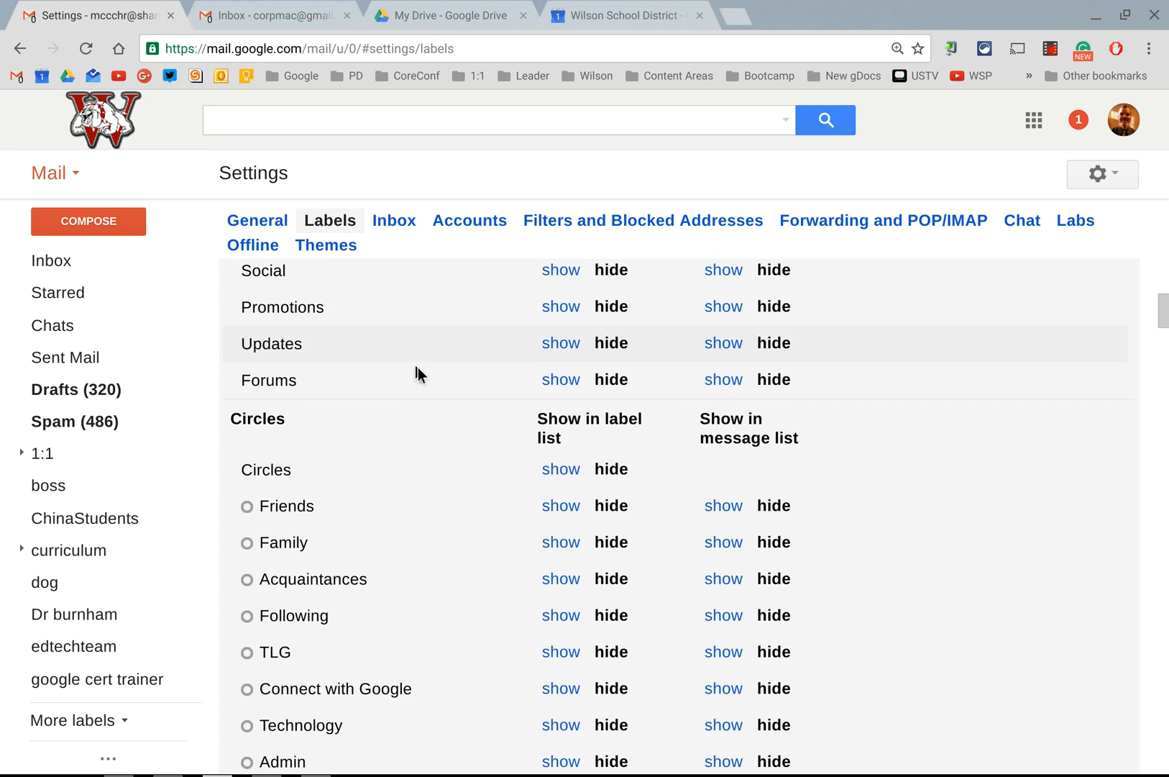
{"action": "scroll", "coordinate": [418, 367], "scroll_direction": "down", "scroll_amount": 4}
{"action": "scroll", "coordinate": [418, 367], "scroll_direction": "up", "scroll_amount": 1}
{"action": "scroll", "coordinate": [418, 368], "scroll_direction": "up", "scroll_amount": 1}
{"action": "scroll", "coordinate": [418, 369], "scroll_direction": "down", "scroll_amount": 1}
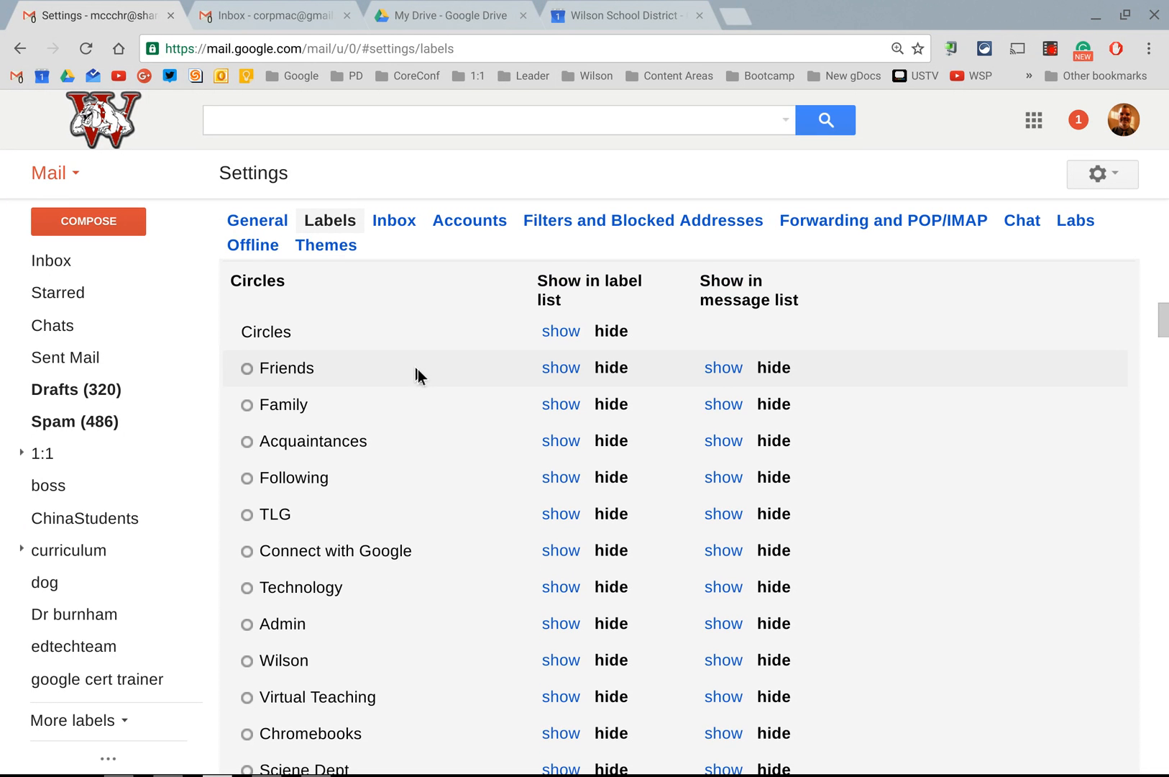
{"action": "scroll", "coordinate": [418, 369], "scroll_direction": "down", "scroll_amount": 18}
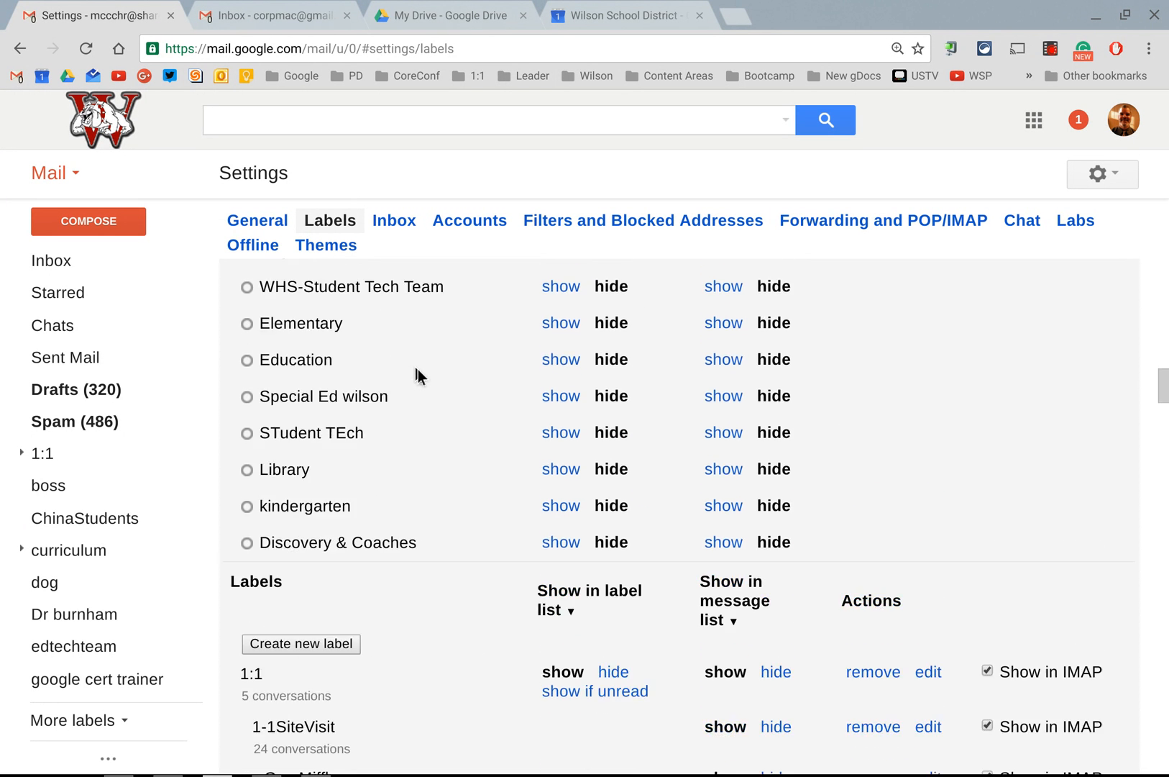
{"action": "scroll", "coordinate": [418, 368], "scroll_direction": "down", "scroll_amount": 1}
{"action": "scroll", "coordinate": [417, 369], "scroll_direction": "up", "scroll_amount": 1}
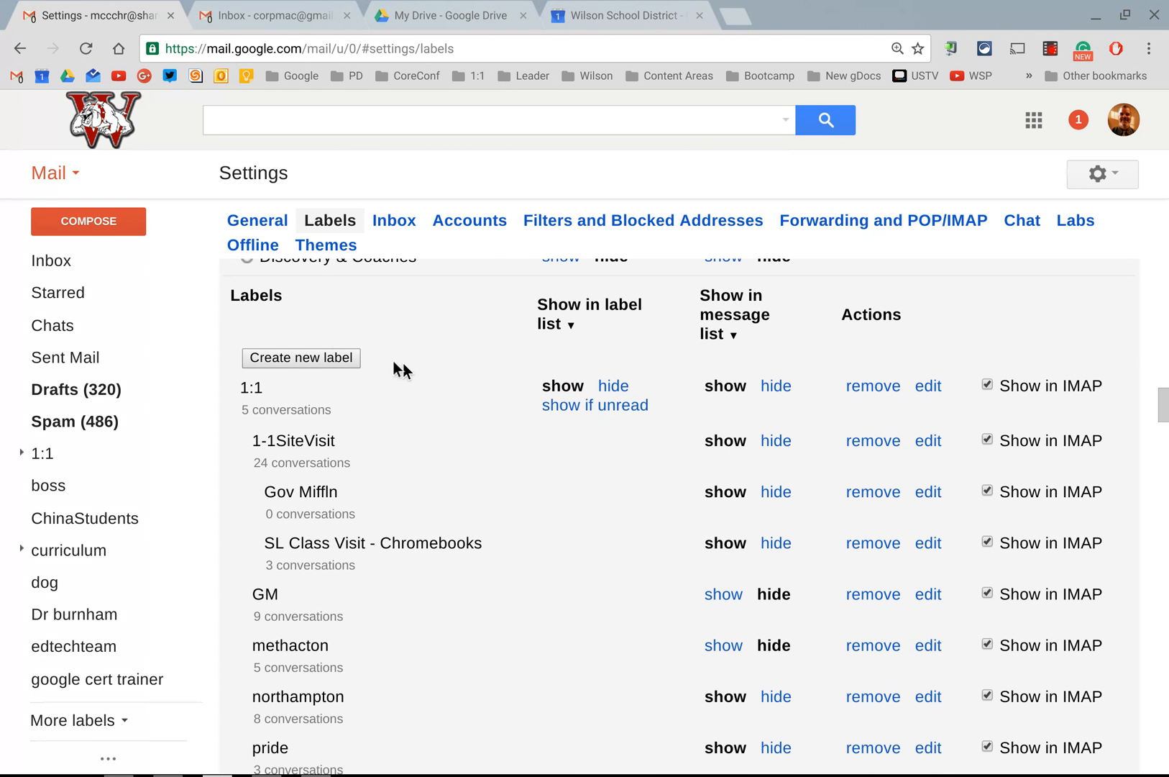
{"action": "left_click", "coordinate": [275, 394]}
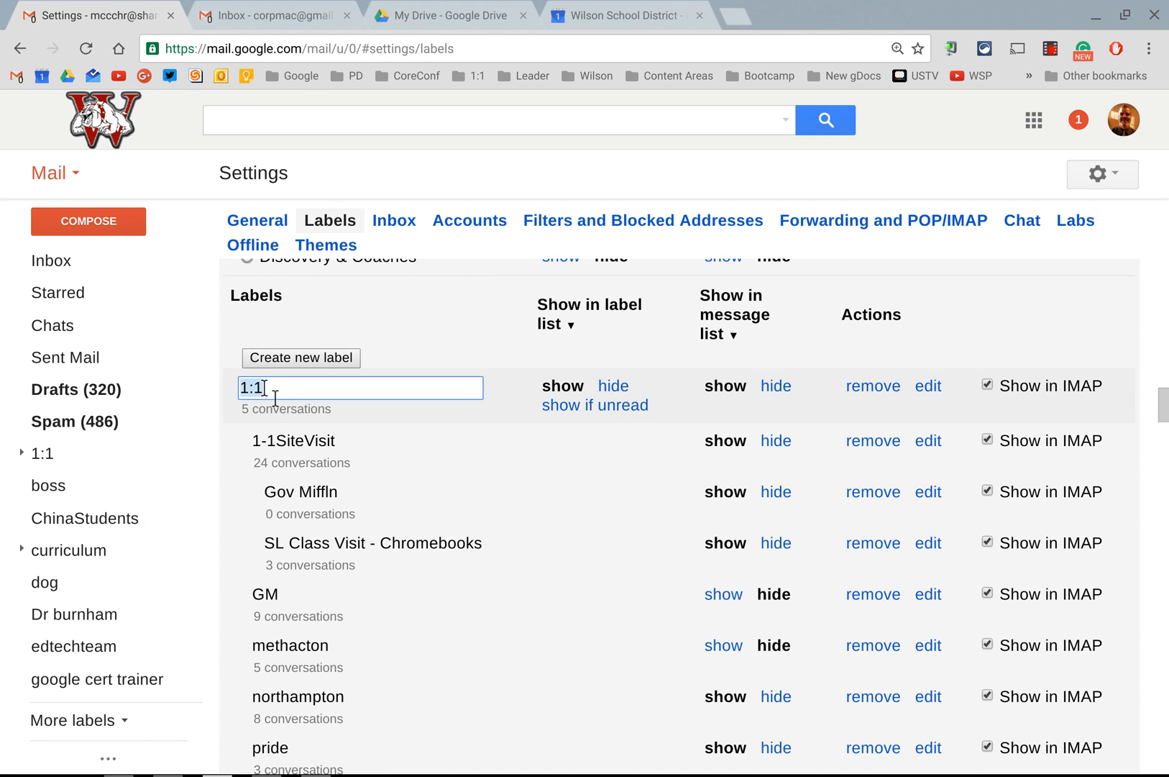
{"action": "left_click", "coordinate": [298, 396]}
{"action": "type", "text": "dsfds"}
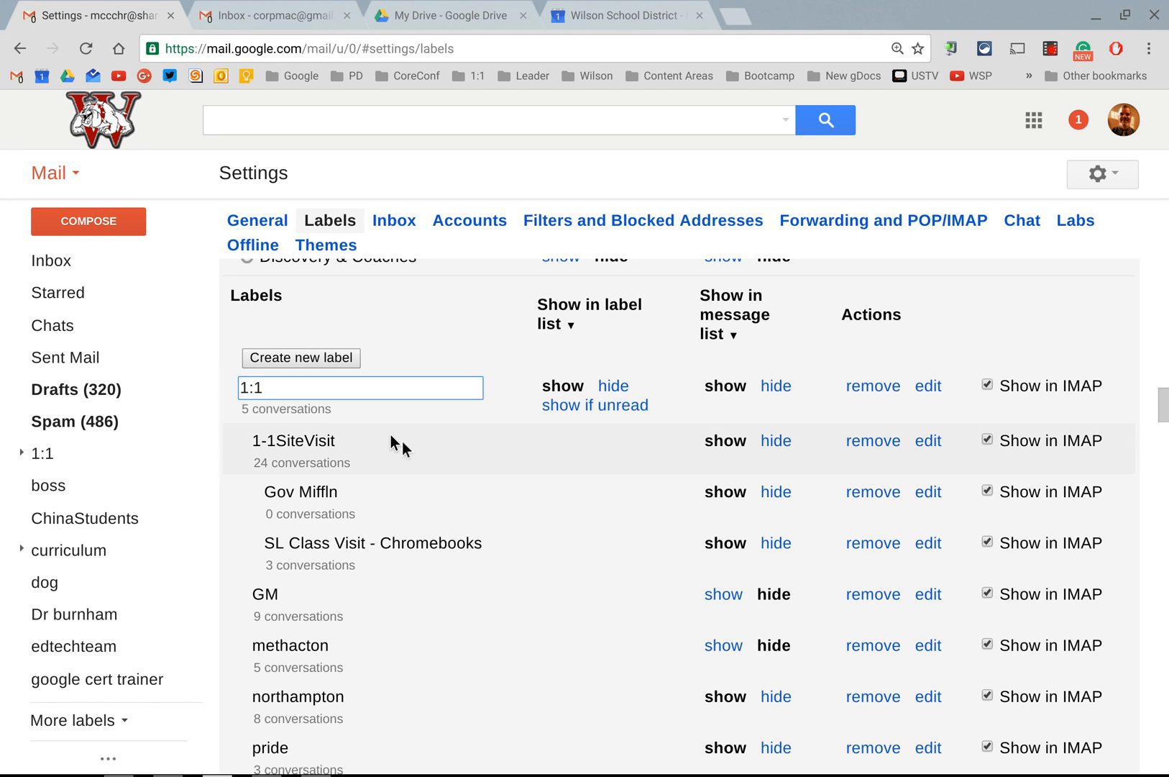
{"action": "left_click", "coordinate": [448, 317]}
Step: Find the parent label among the custom labels in the settings and delete it
{"action": "scroll", "coordinate": [486, 489], "scroll_direction": "down", "scroll_amount": 3}
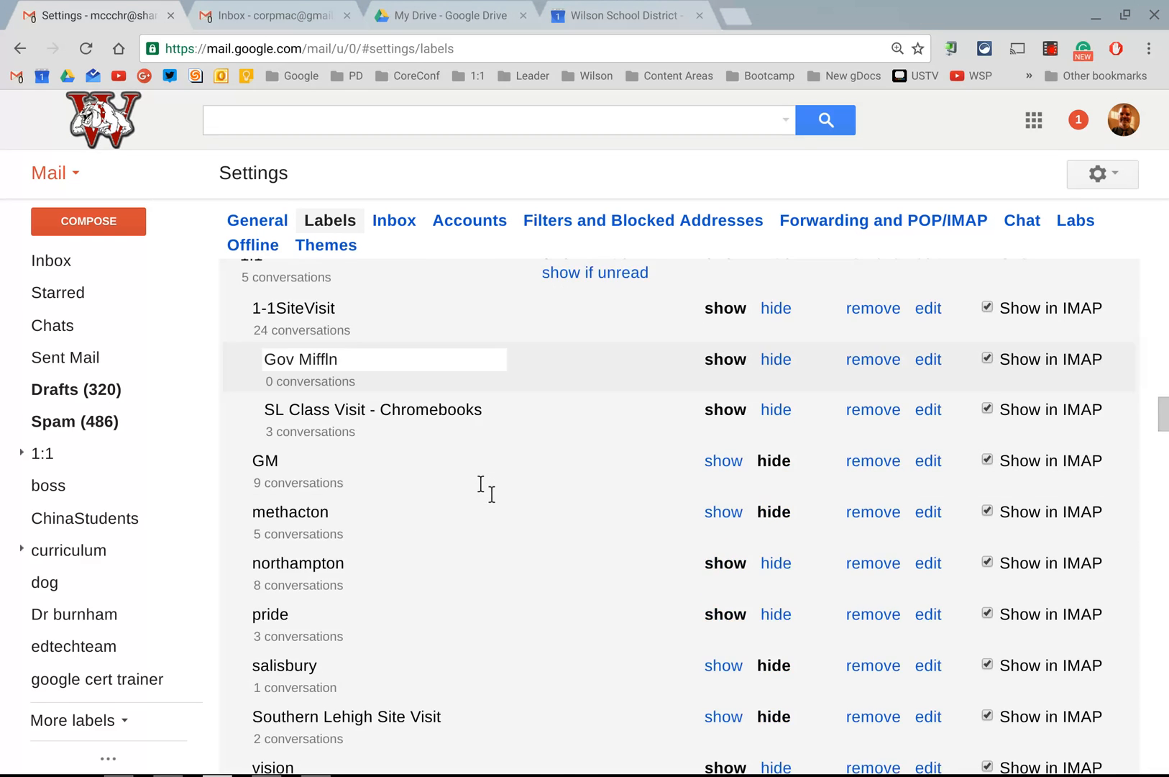
{"action": "scroll", "coordinate": [486, 489], "scroll_direction": "down", "scroll_amount": 5}
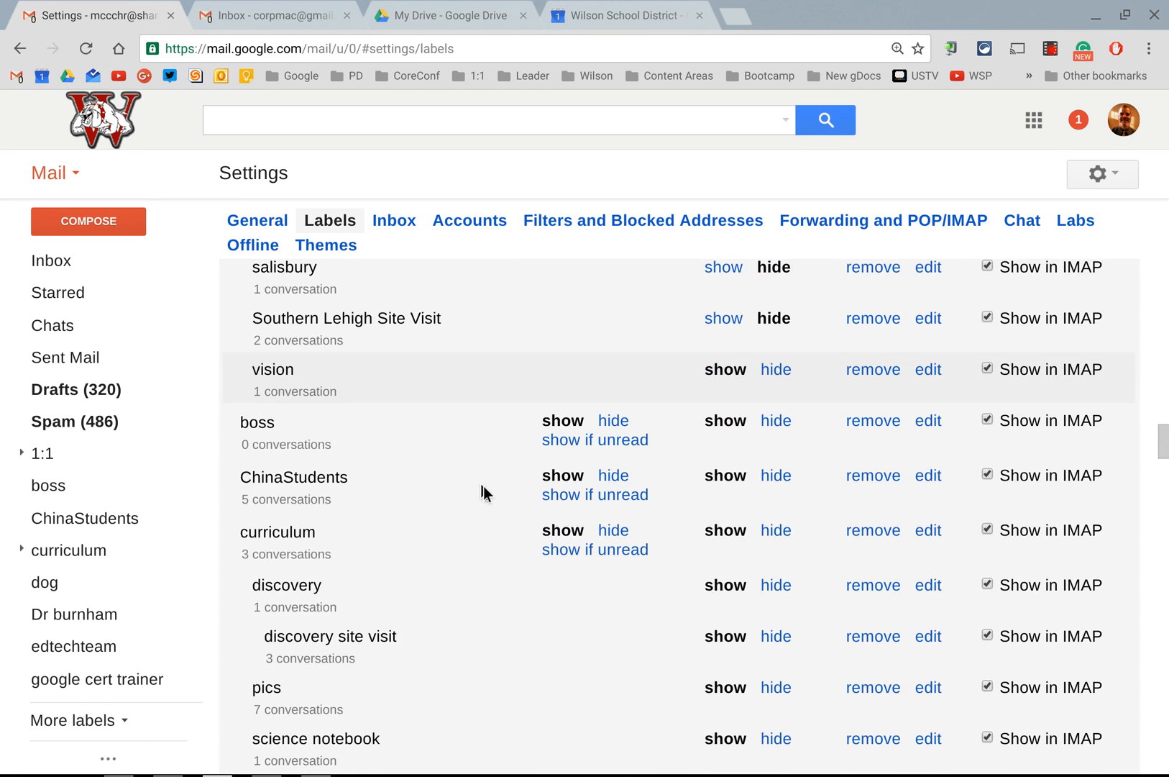
{"action": "scroll", "coordinate": [483, 486], "scroll_direction": "down", "scroll_amount": 8}
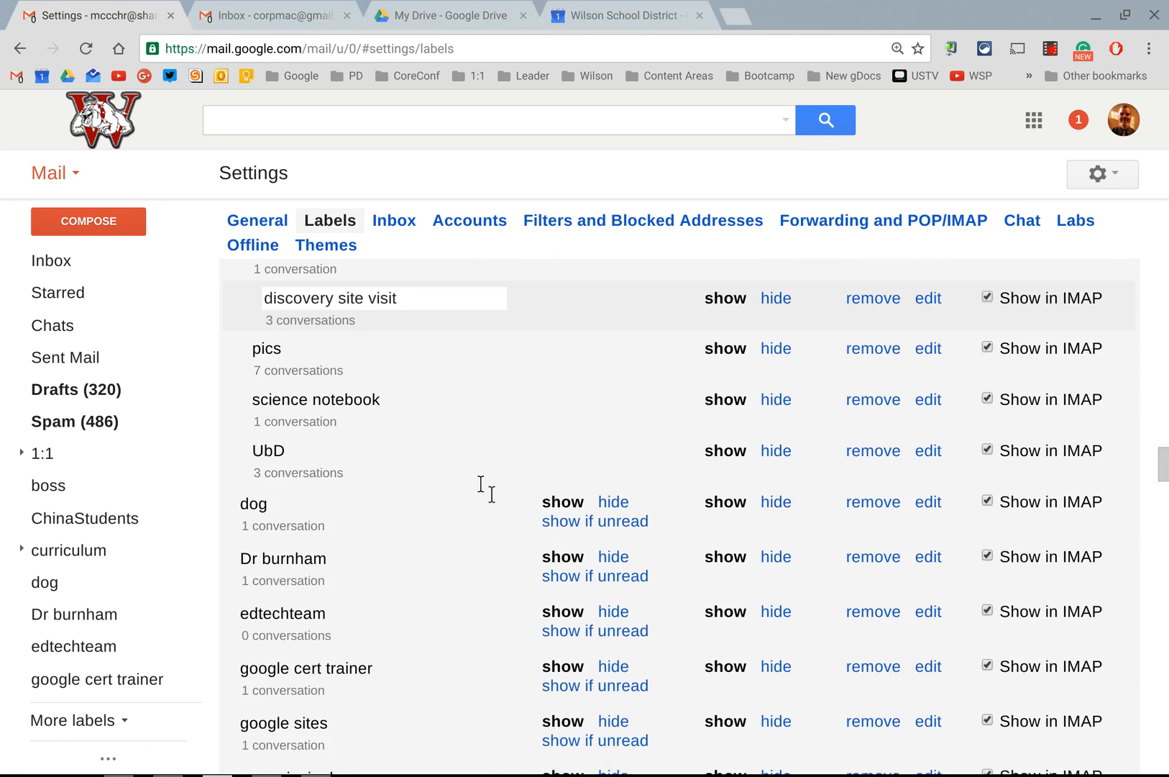
{"action": "scroll", "coordinate": [483, 489], "scroll_direction": "down", "scroll_amount": 3}
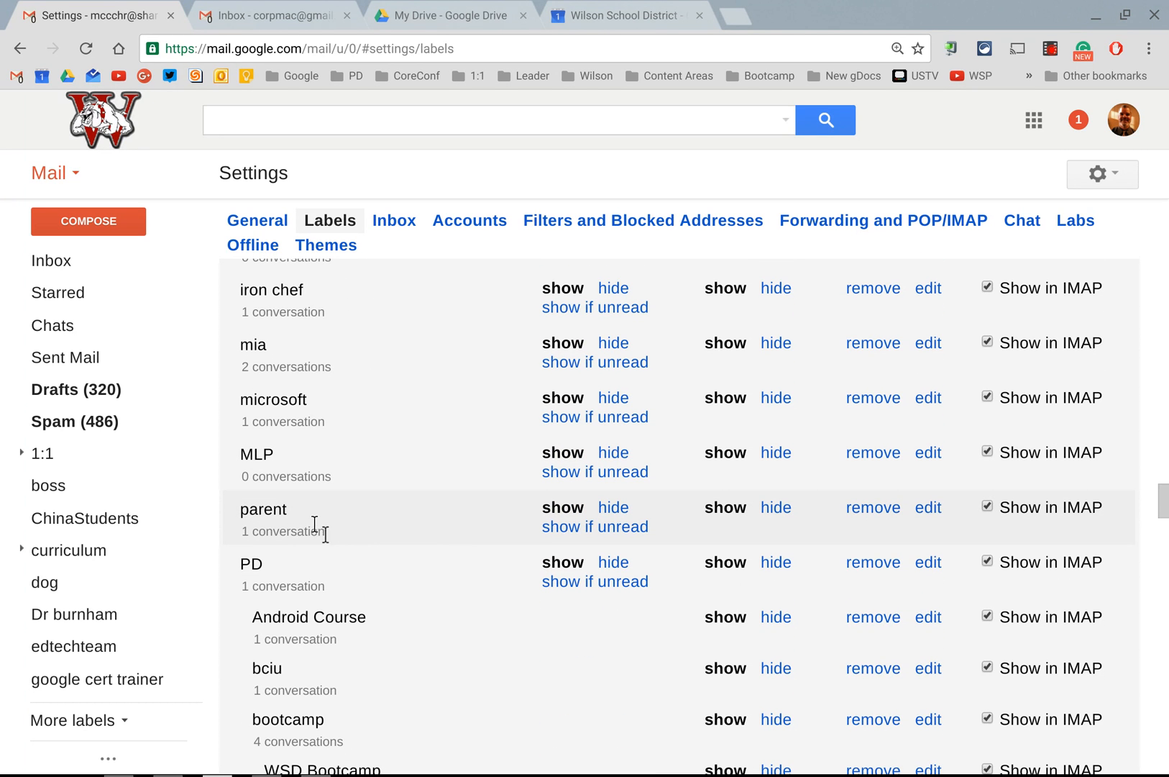
{"action": "left_click", "coordinate": [867, 505]}
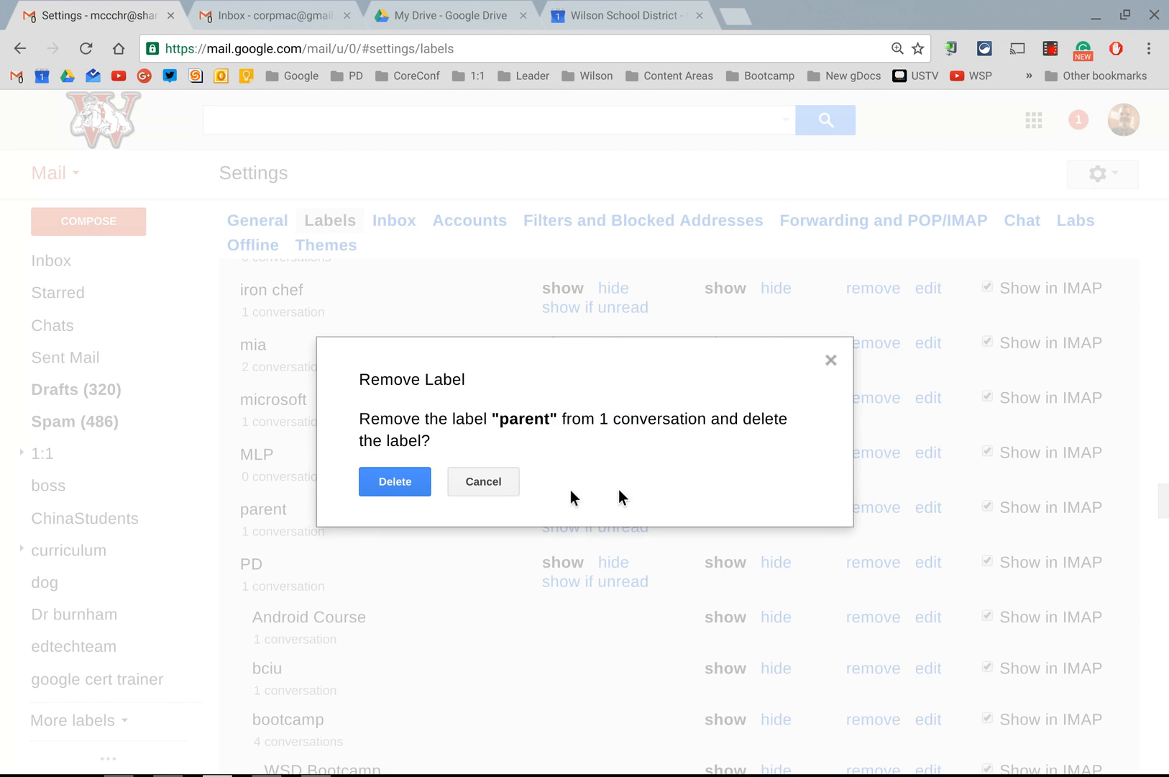
{"action": "left_click", "coordinate": [418, 490]}
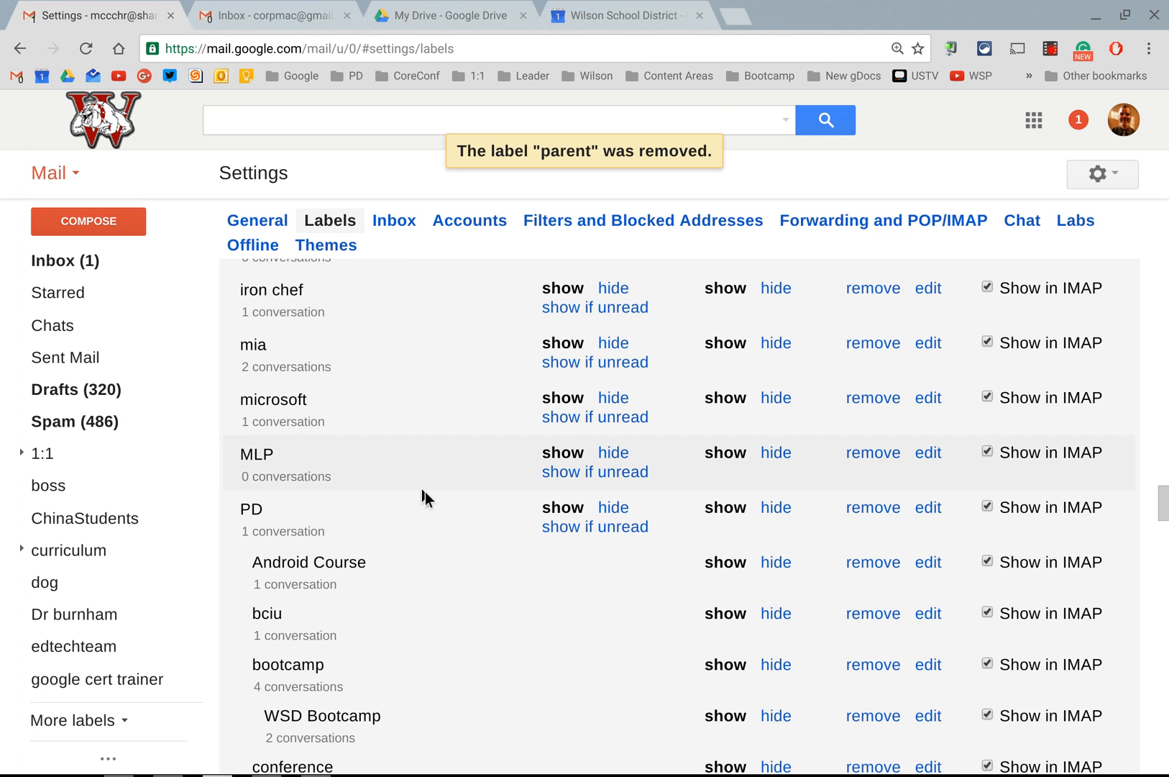
Step: Expand the mailbox's full label list and delete the special education label through its own label options
{"action": "scroll", "coordinate": [426, 500], "scroll_direction": "down", "scroll_amount": 18}
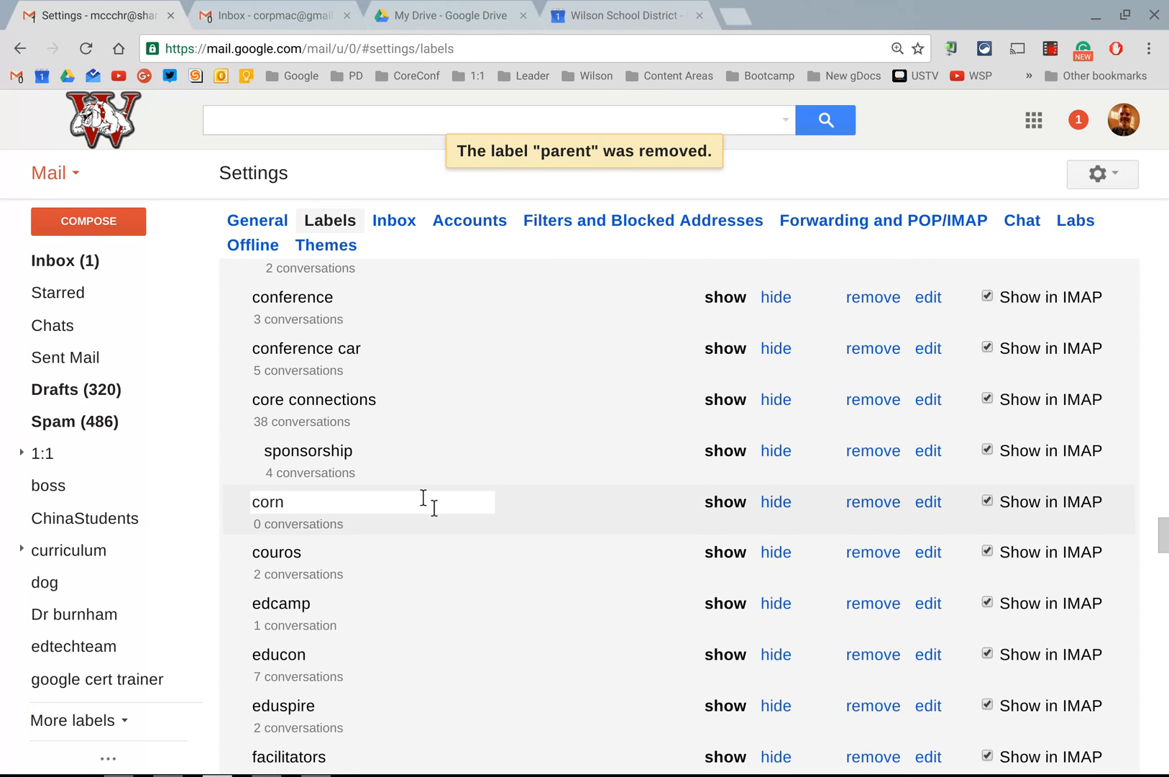
{"action": "scroll", "coordinate": [428, 502], "scroll_direction": "down", "scroll_amount": 7}
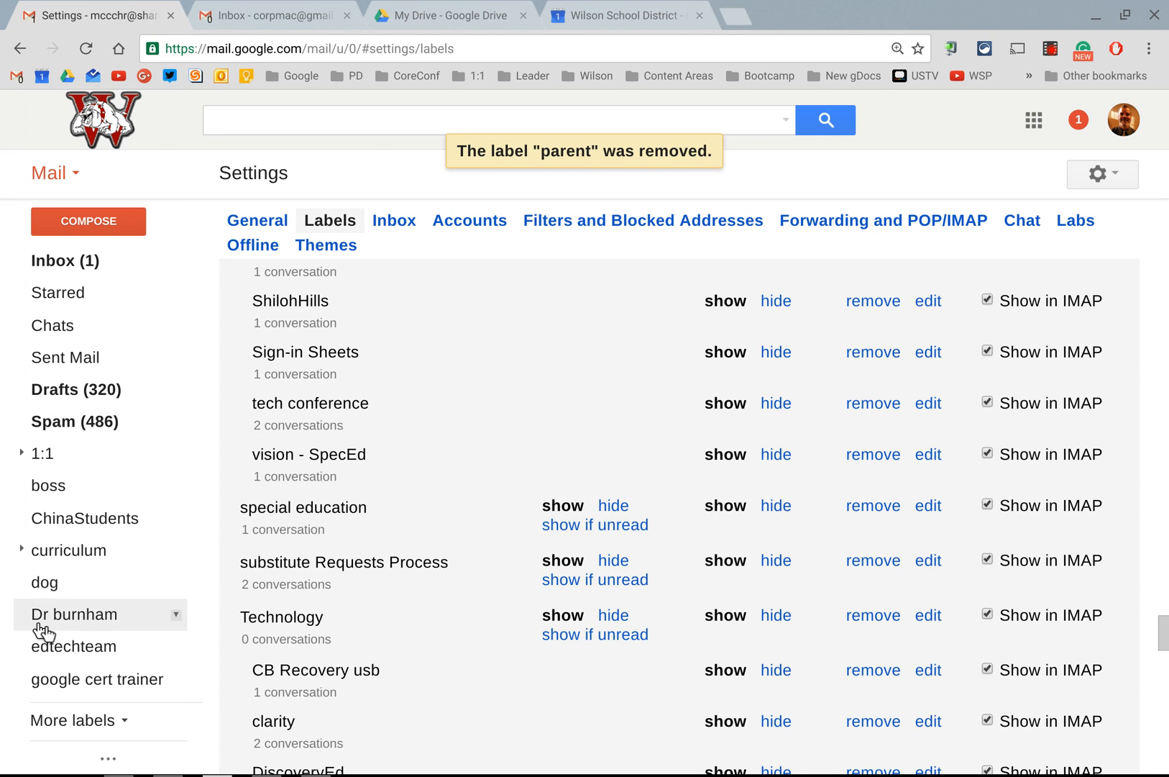
{"action": "left_click", "coordinate": [60, 720]}
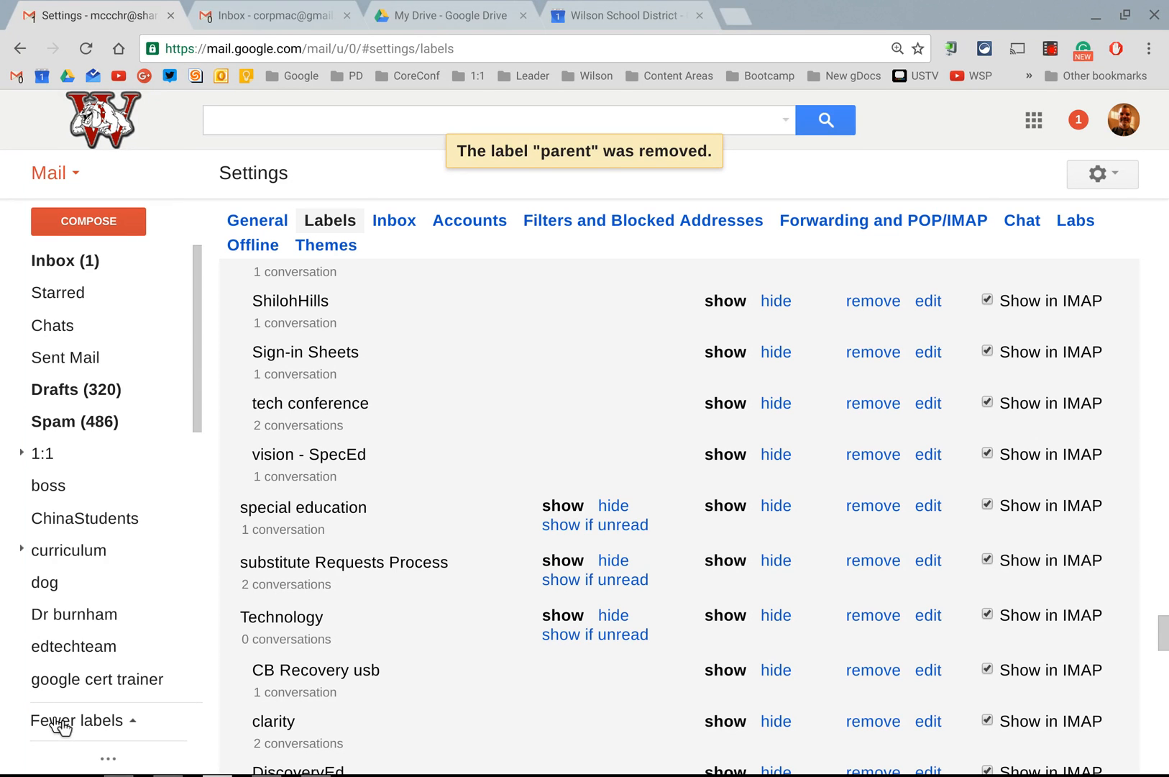
{"action": "scroll", "coordinate": [91, 626], "scroll_direction": "down", "scroll_amount": 10}
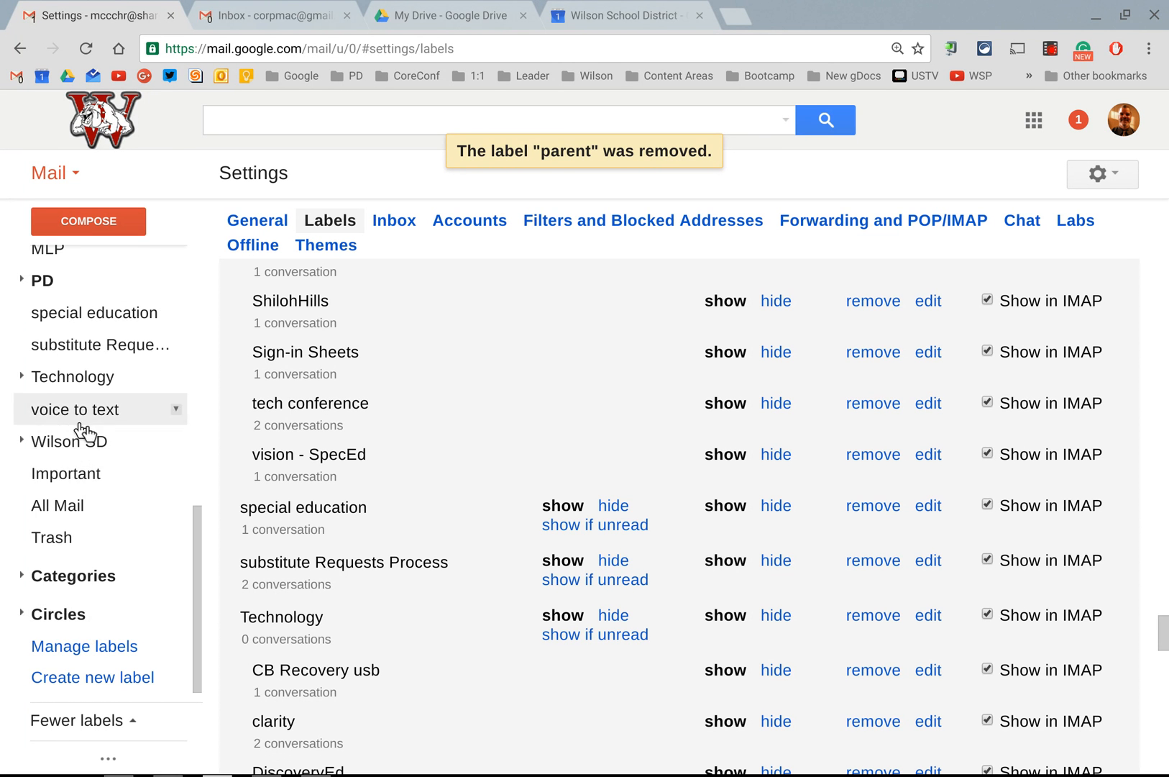
{"action": "scroll", "coordinate": [72, 425], "scroll_direction": "up", "scroll_amount": 2}
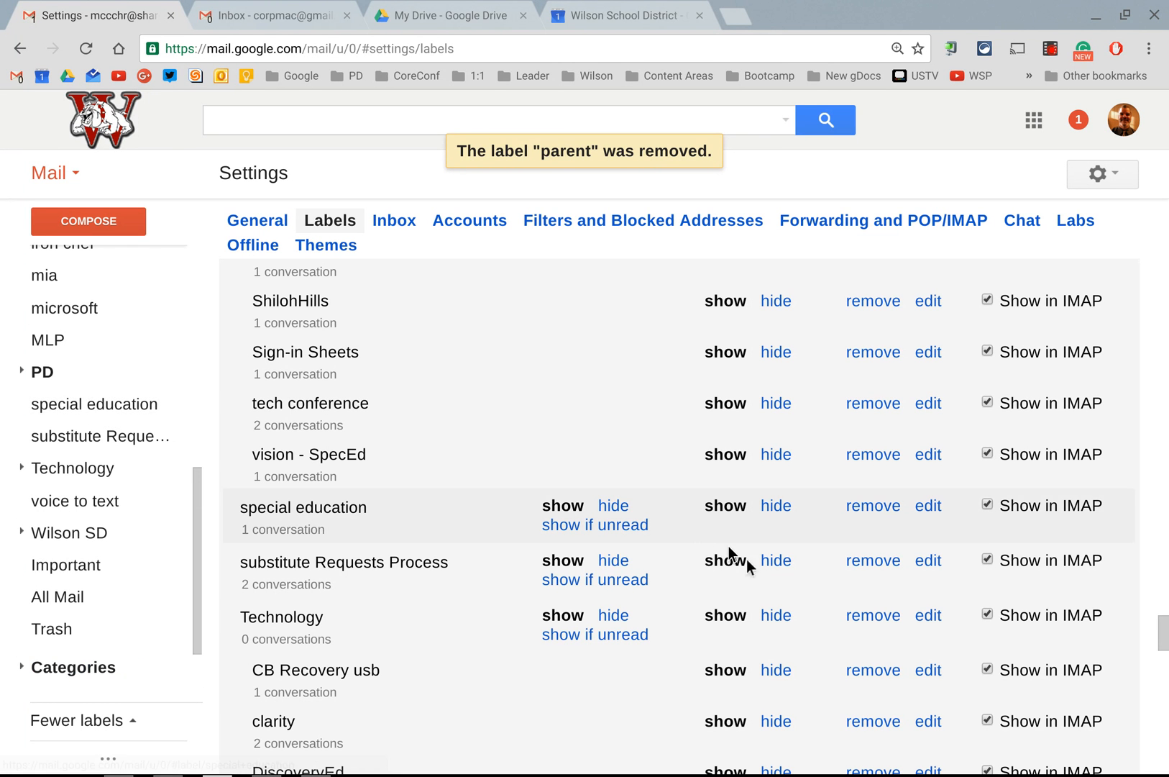
{"action": "left_click", "coordinate": [176, 406]}
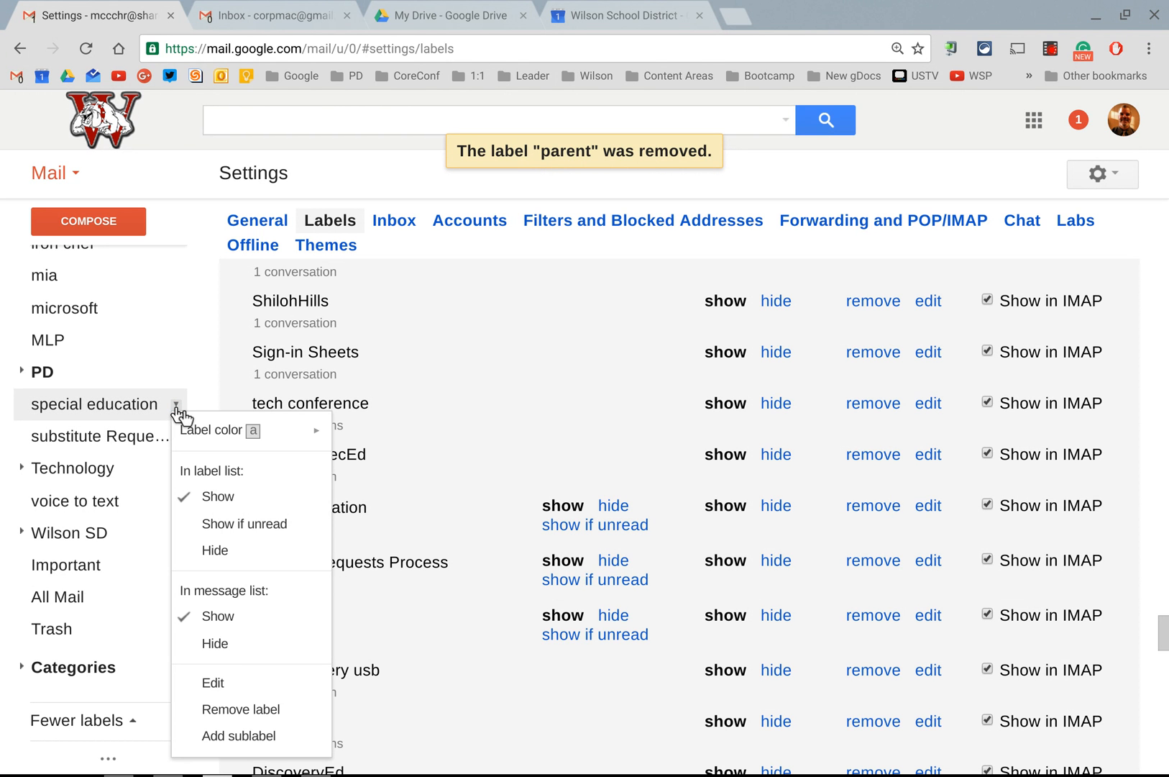
{"action": "left_click", "coordinate": [213, 711]}
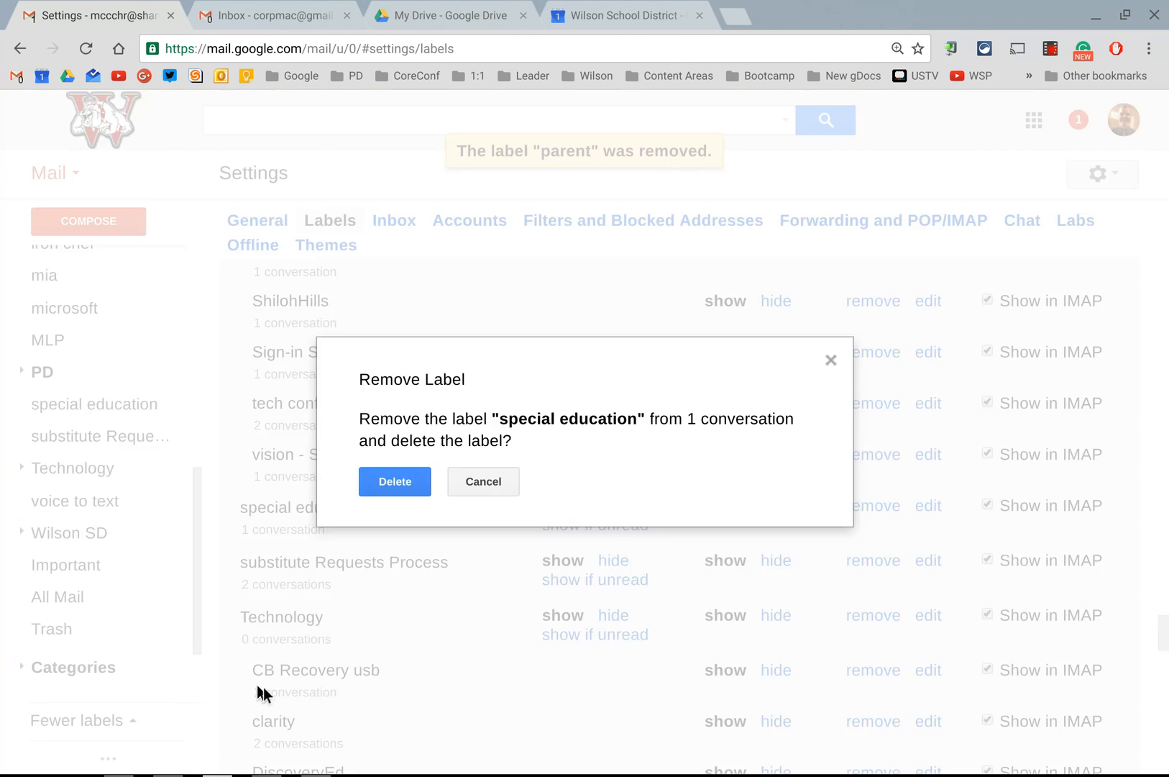
{"action": "left_click", "coordinate": [385, 487]}
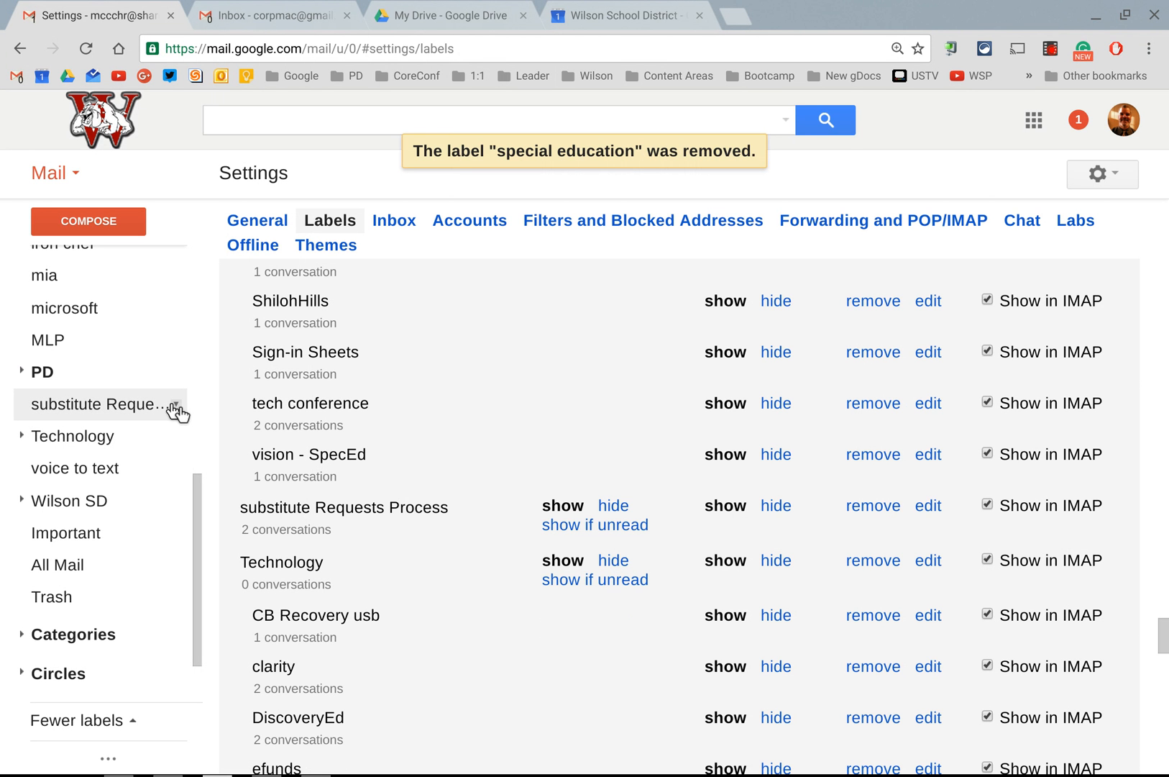
Step: Reopen the Student Concerns email from the inbox and apply the existing 1:1 label to it
{"action": "scroll", "coordinate": [180, 411], "scroll_direction": "up", "scroll_amount": 5}
{"action": "scroll", "coordinate": [181, 412], "scroll_direction": "up", "scroll_amount": 2}
{"action": "left_click", "coordinate": [109, 263]}
{"action": "left_click", "coordinate": [397, 221]}
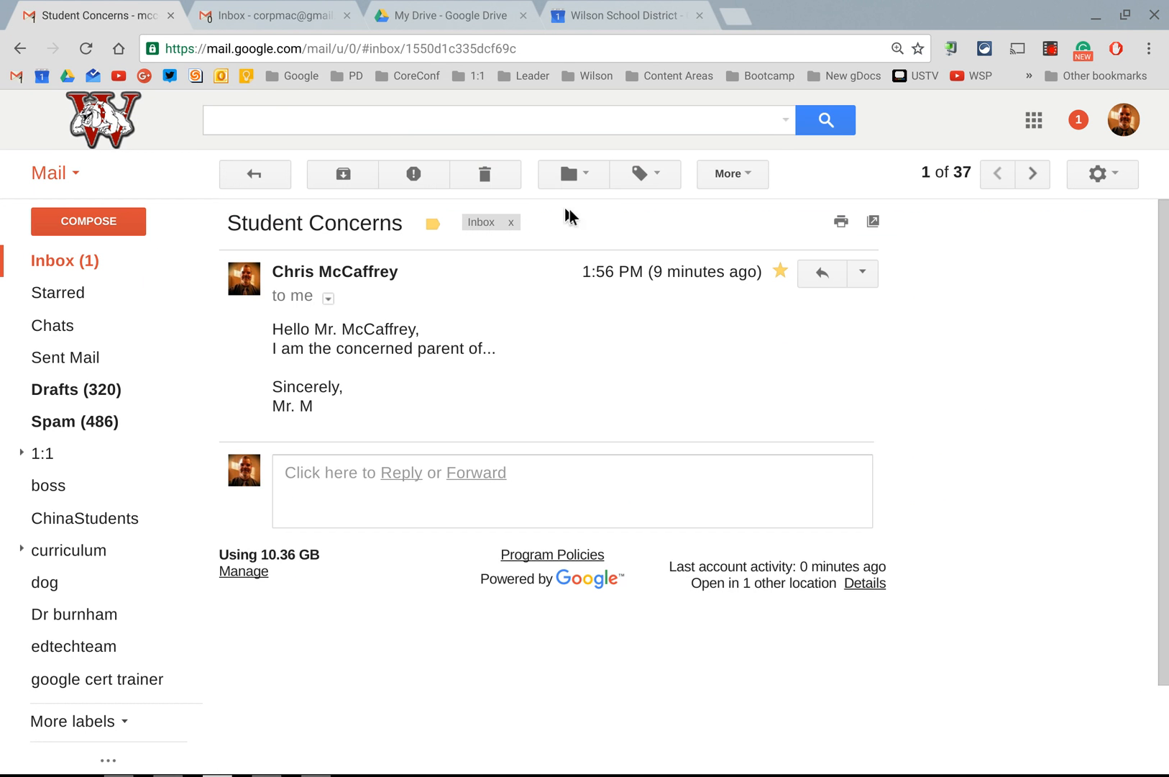
{"action": "left_click", "coordinate": [639, 180]}
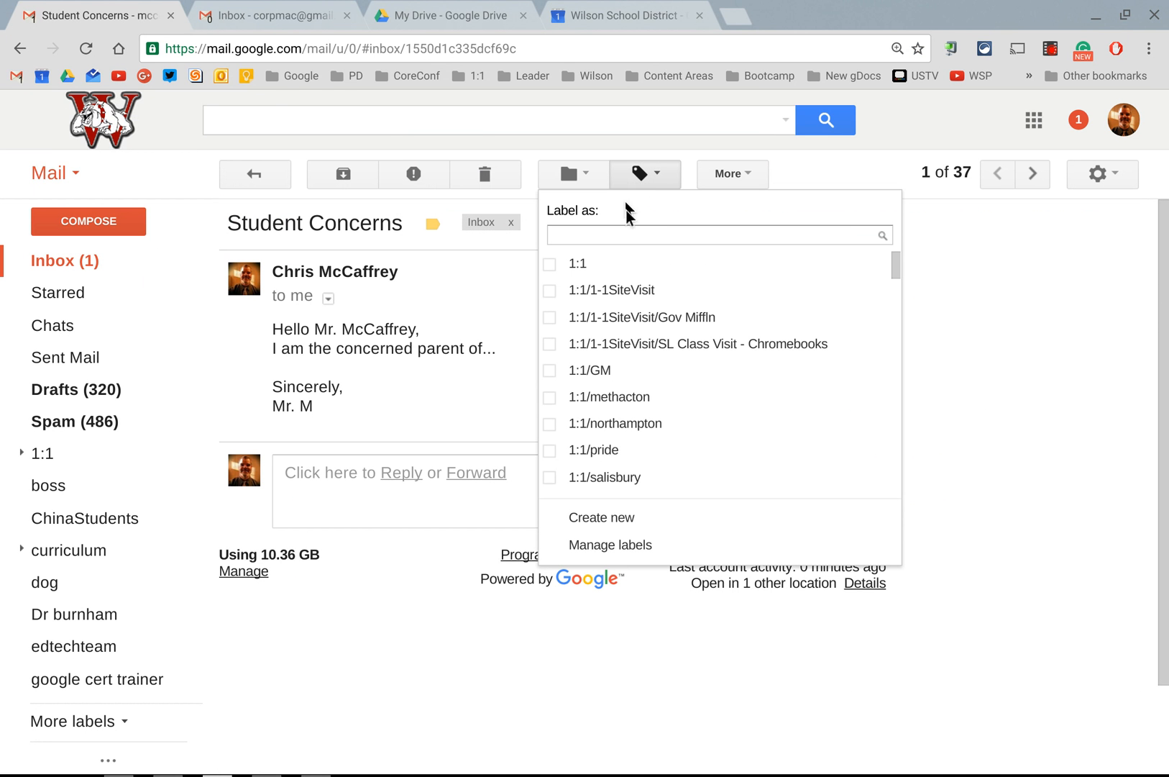
{"action": "left_click", "coordinate": [576, 264]}
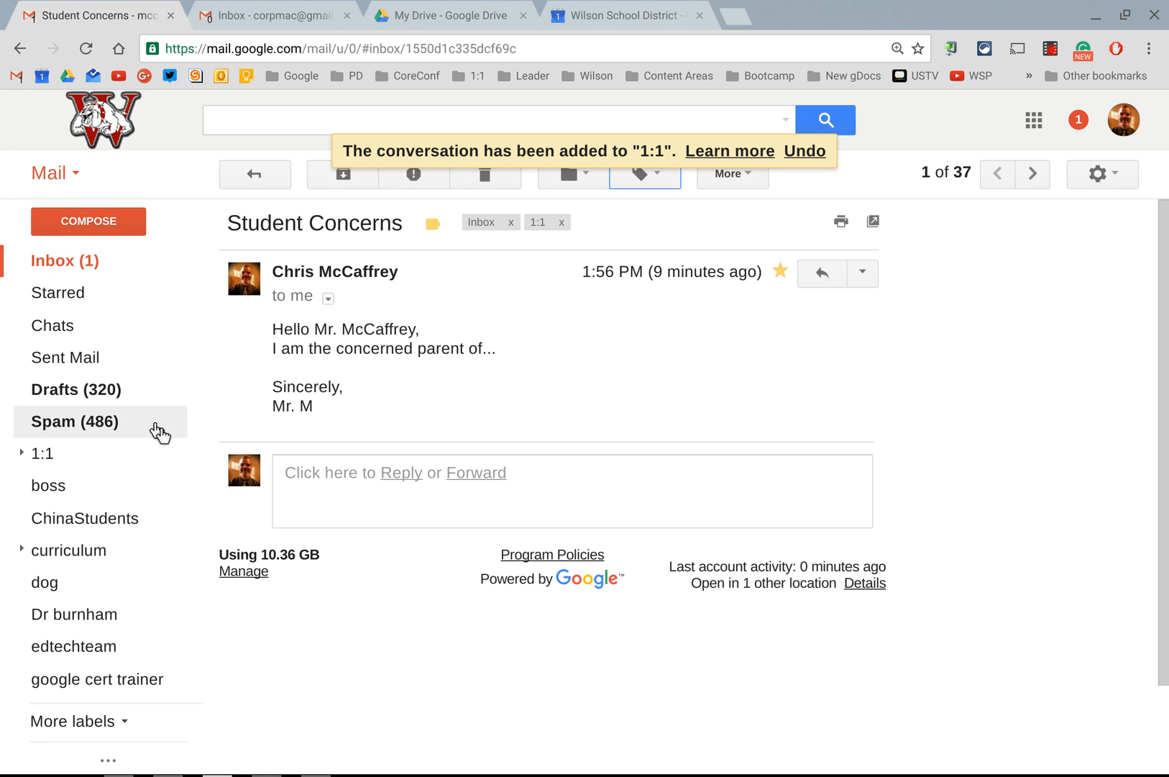
Step: Set the label color to blue for only the 1:1 label and return to the inbox to view it
{"action": "left_click", "coordinate": [176, 455]}
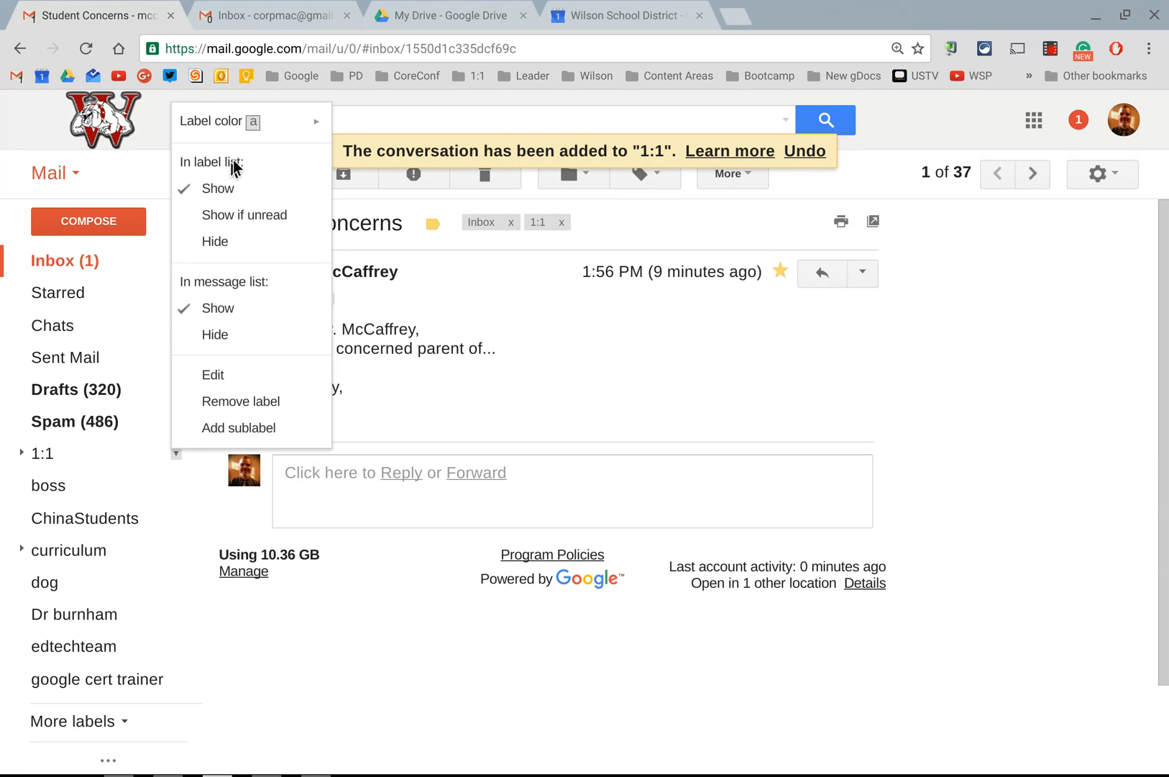
{"action": "mouse_move", "coordinate": [229, 135]}
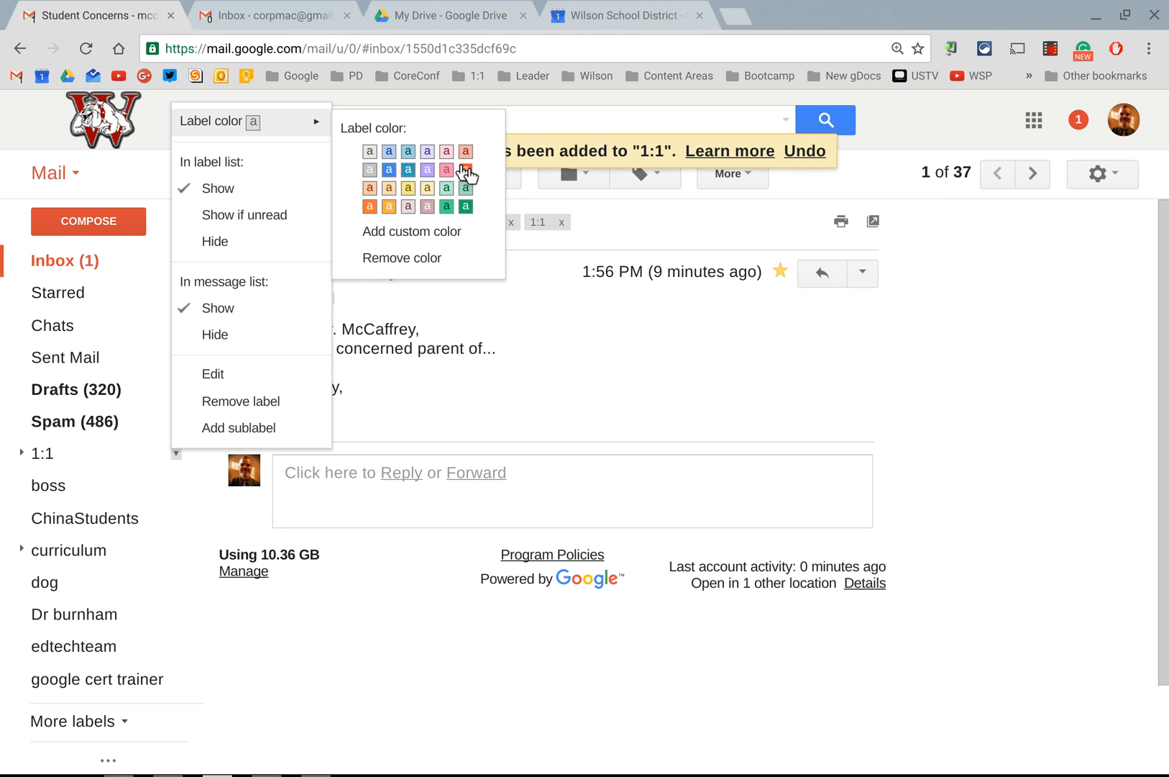
{"action": "left_click", "coordinate": [388, 173]}
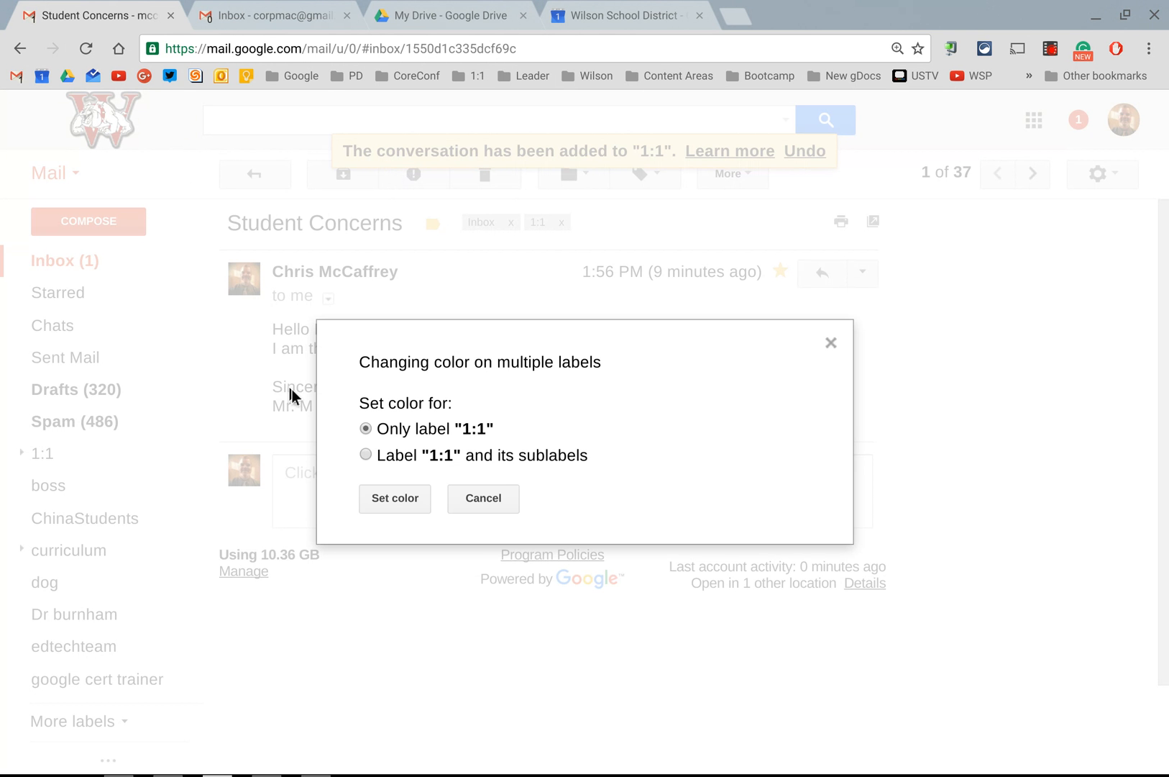
{"action": "left_click", "coordinate": [400, 497]}
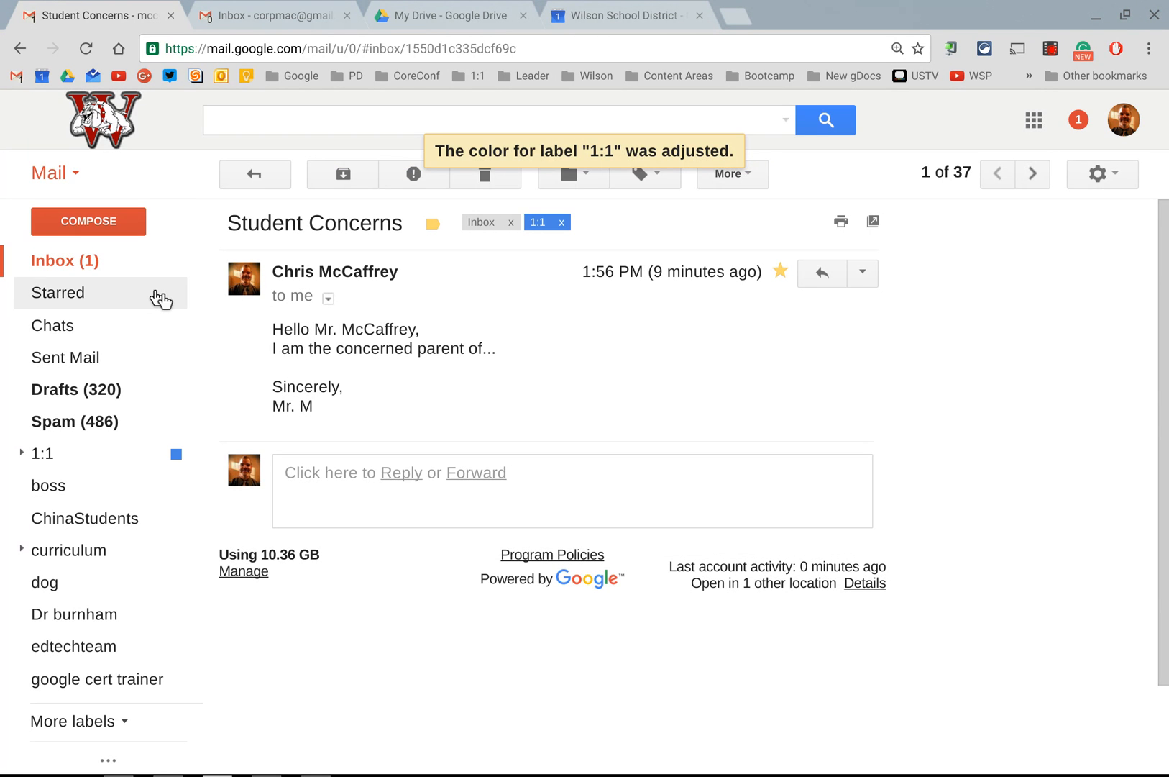
{"action": "left_click", "coordinate": [96, 267]}
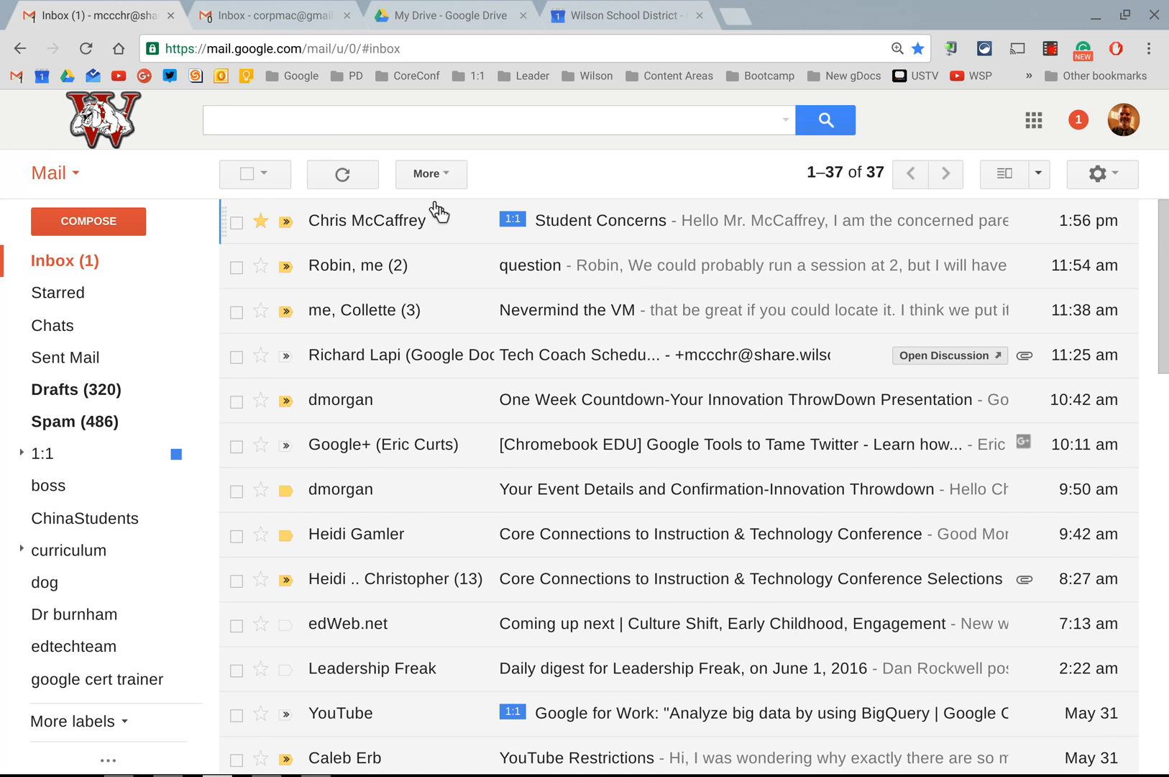
Step: Remove the color from the 1:1 label and reopen the Student Concerns email from the inbox
{"action": "left_click", "coordinate": [175, 454]}
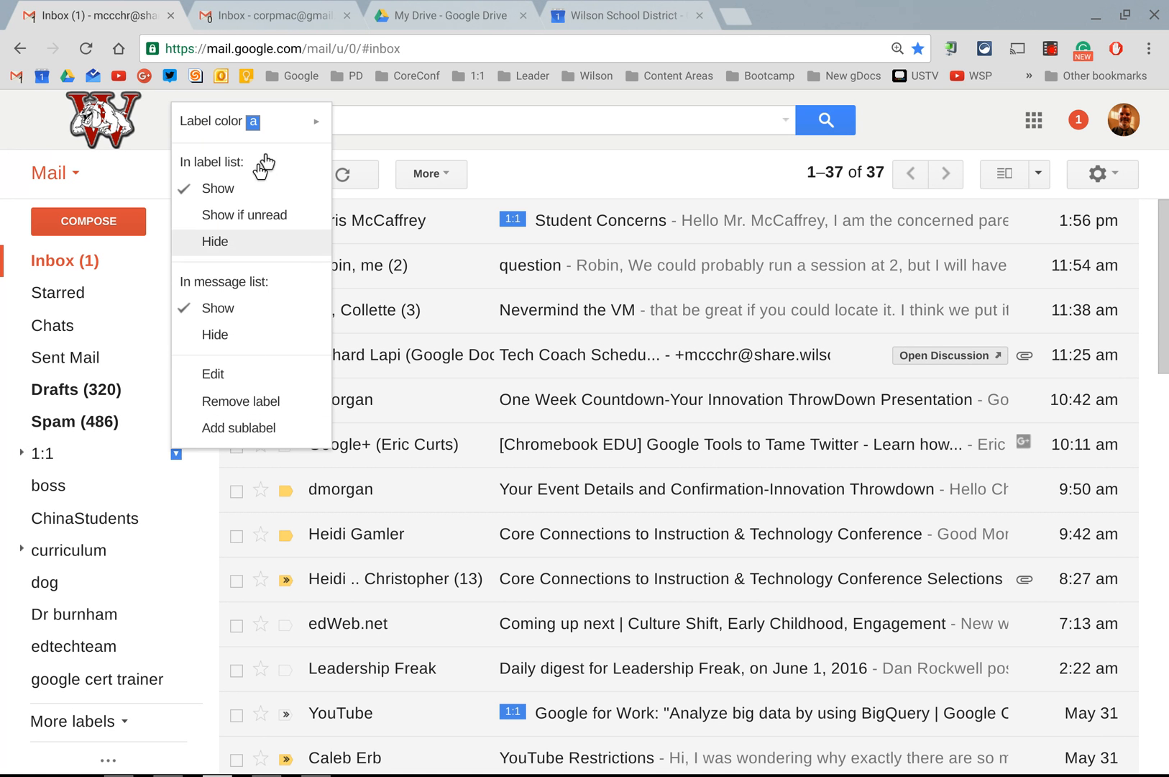
{"action": "mouse_move", "coordinate": [271, 128]}
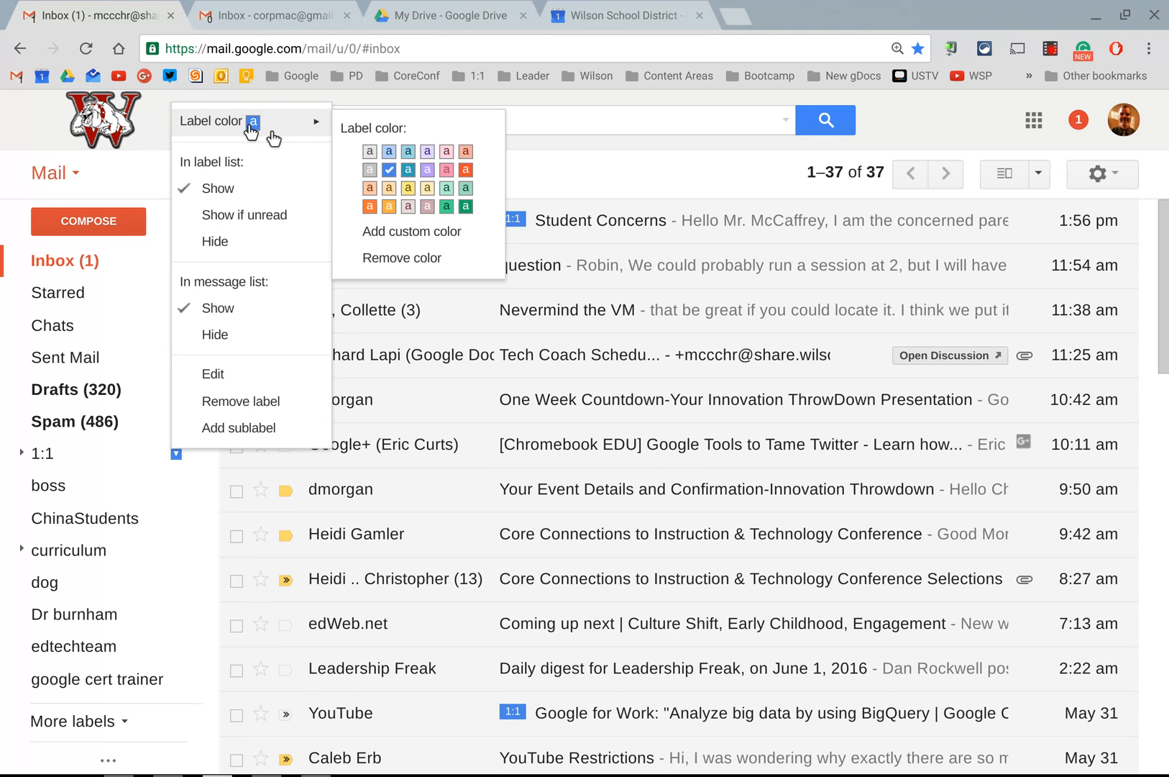
{"action": "left_click", "coordinate": [403, 258]}
{"action": "left_click", "coordinate": [398, 498]}
{"action": "left_click", "coordinate": [94, 264]}
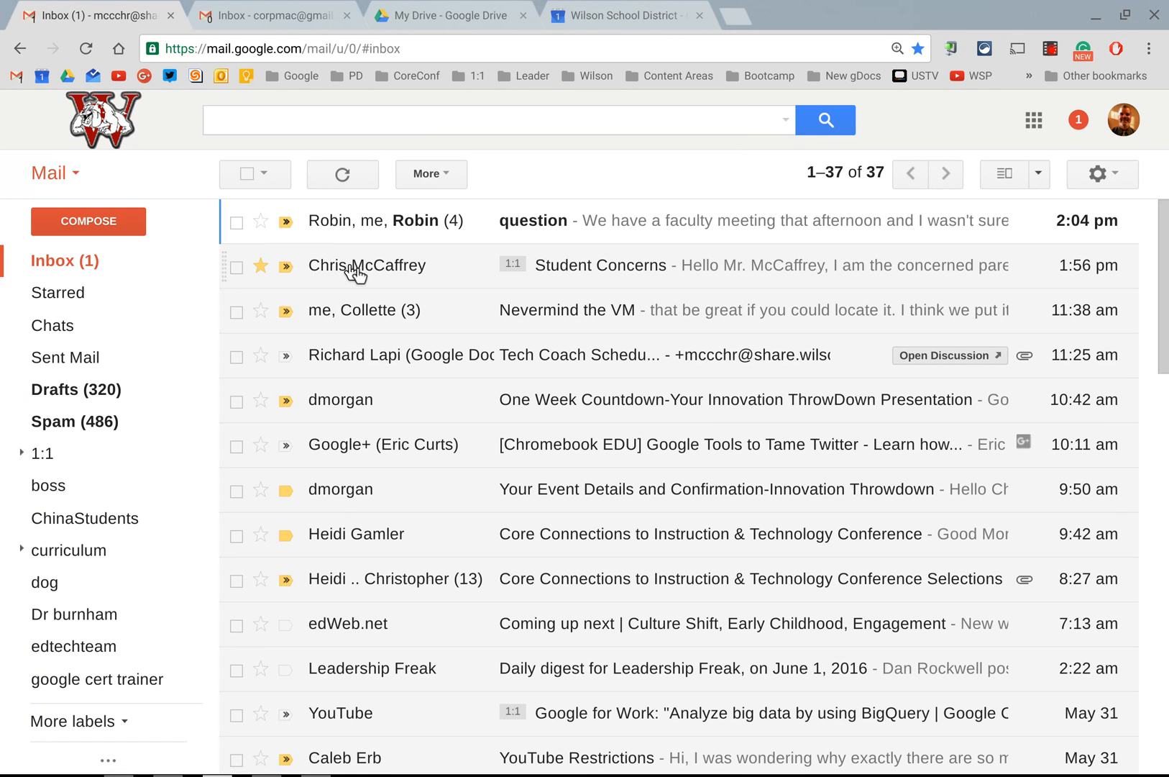
{"action": "left_click", "coordinate": [354, 272]}
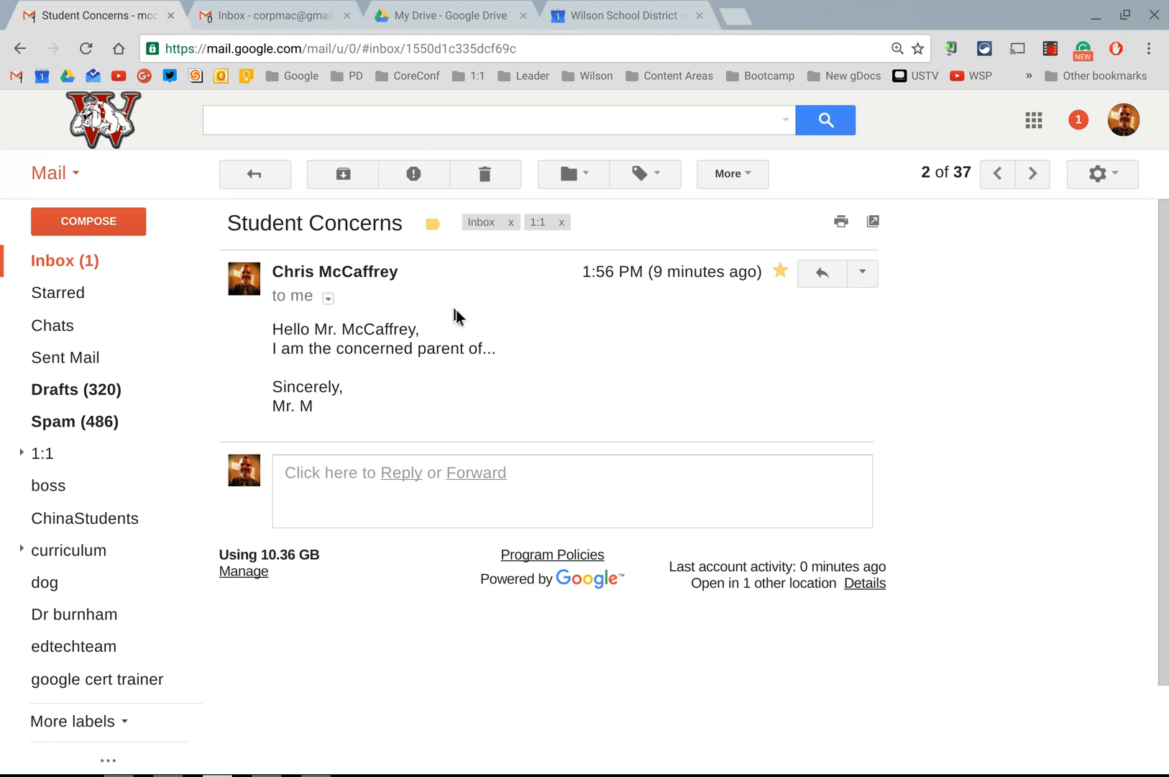